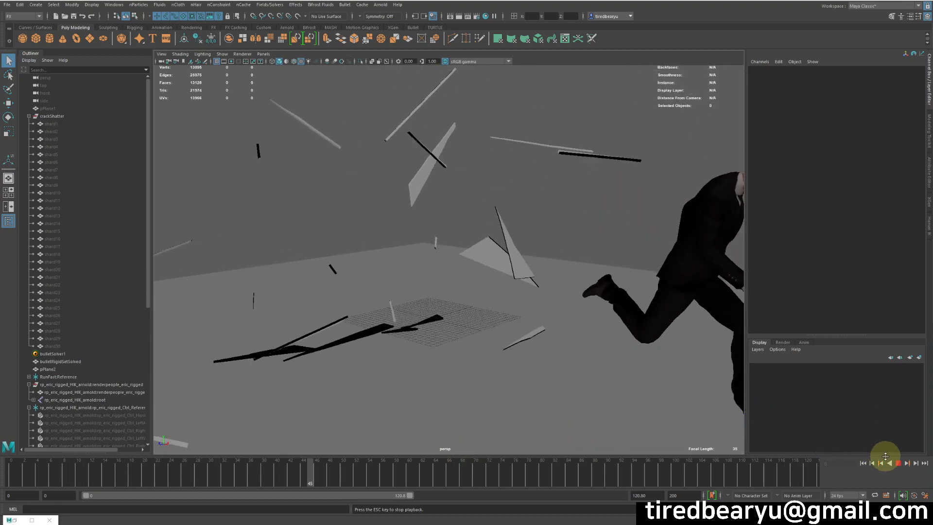
- Start a new empty scene without keeping the shattered-glass demo scene open
click(470, 342)
key(ctrl+n)
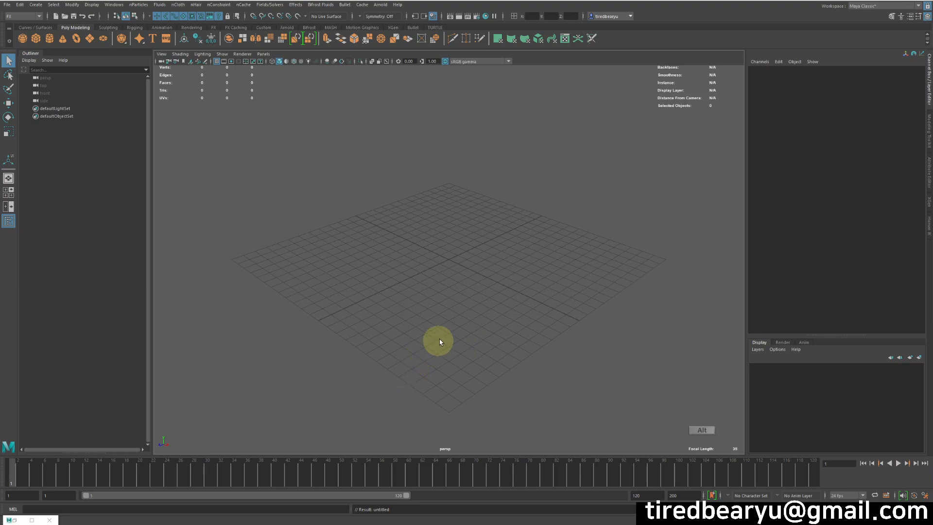
alt+drag(439, 339, 449, 332)
alt+middle_drag(449, 332, 483, 383)
alt+right_drag(483, 384, 456, 346)
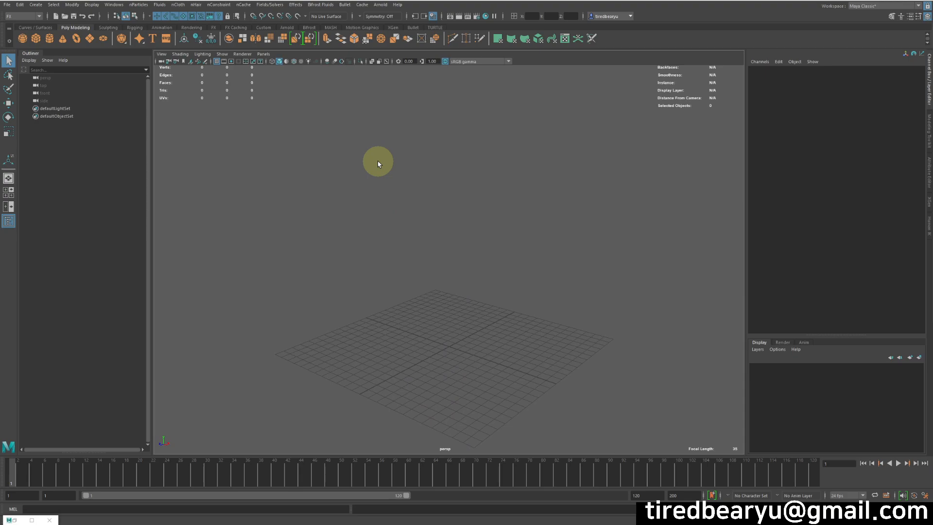
- Open the Content Browser and display the FBX motion capture clips among the animation examples
click(114, 5)
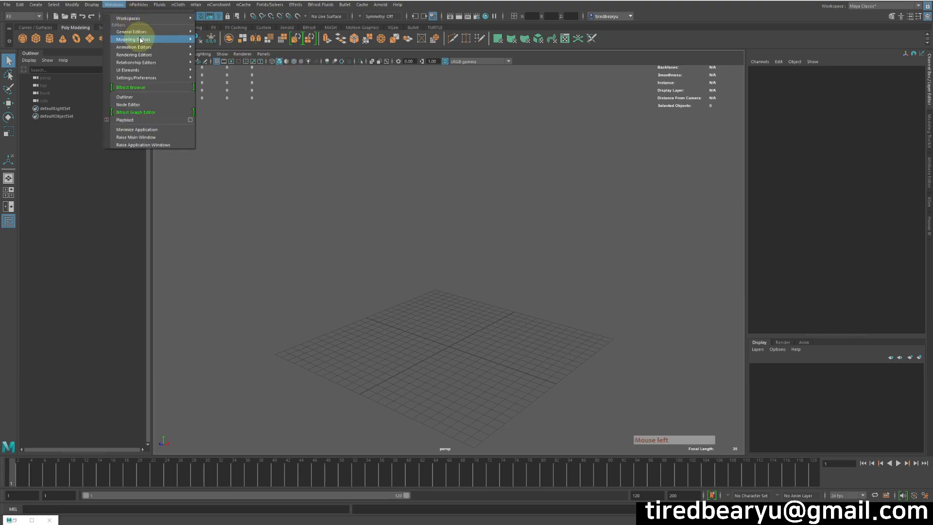
mouse_move(132, 31)
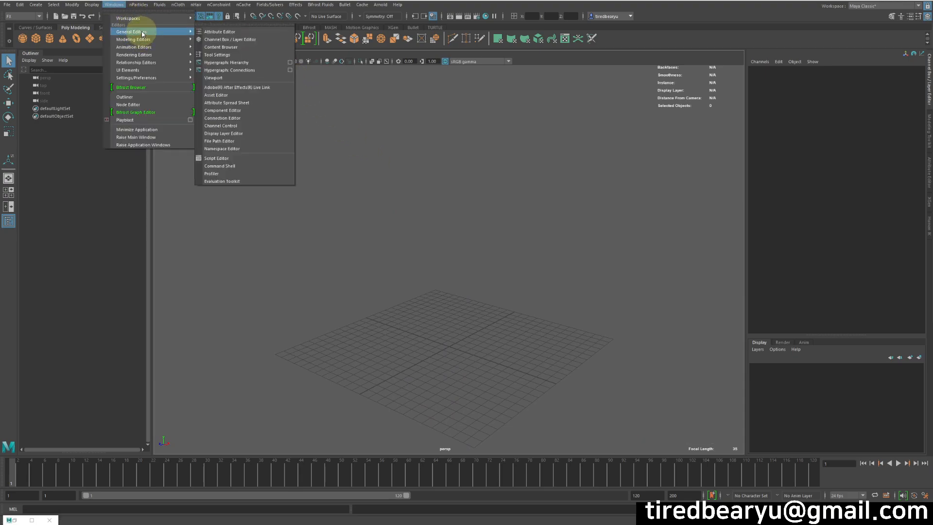
click(233, 47)
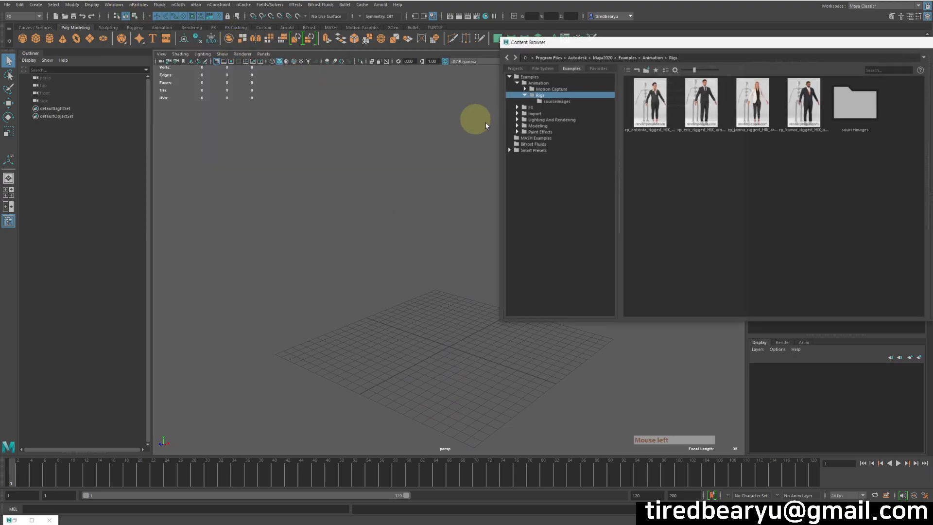
click(531, 83)
click(551, 91)
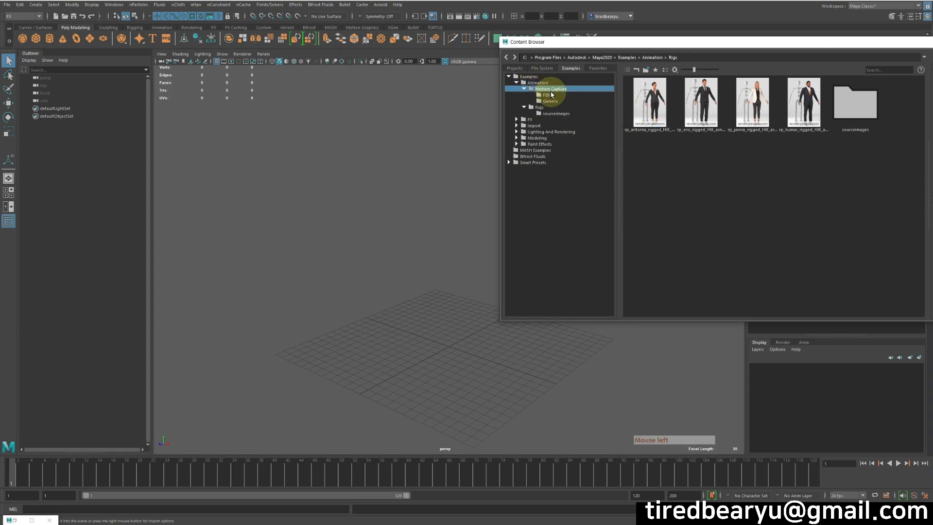
double_click(549, 108)
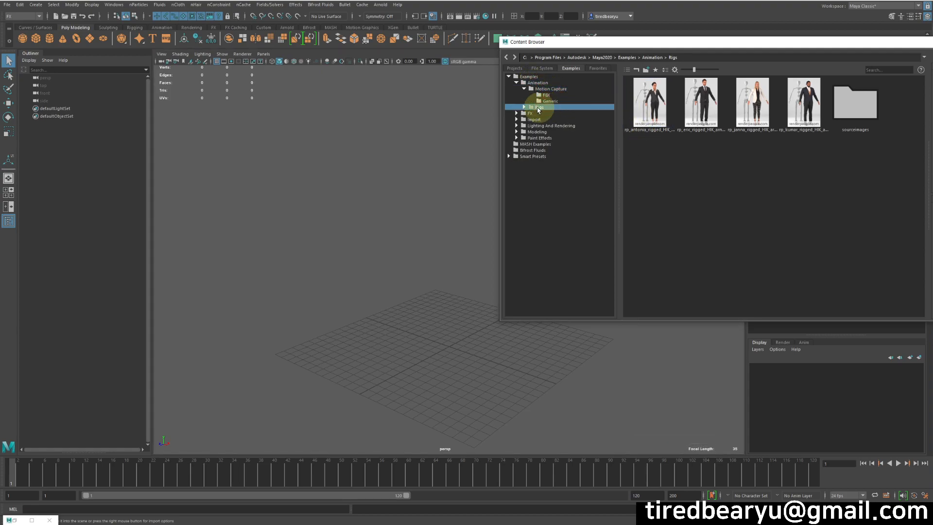
click(525, 107)
drag(615, 42, 585, 29)
click(518, 82)
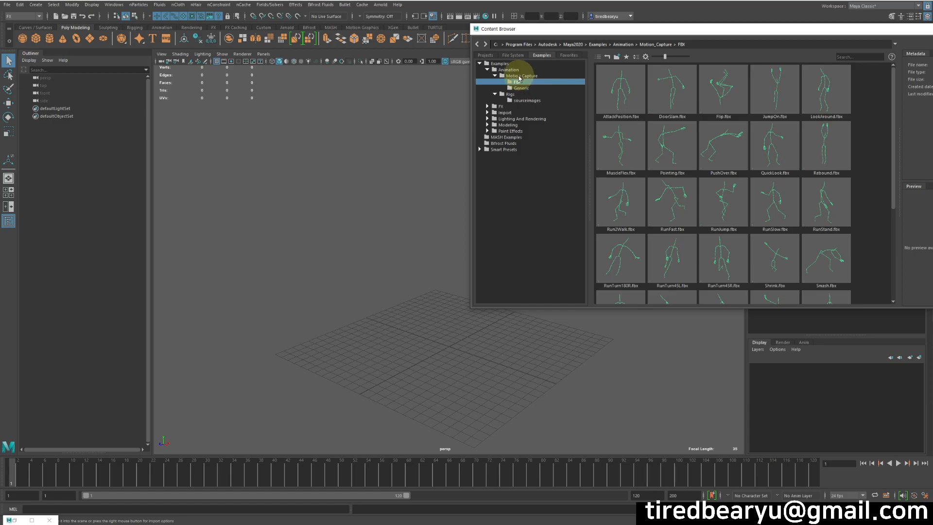
- Import the RunSlow.fbx motion capture clip into the scene
scroll(729, 207, down, 3)
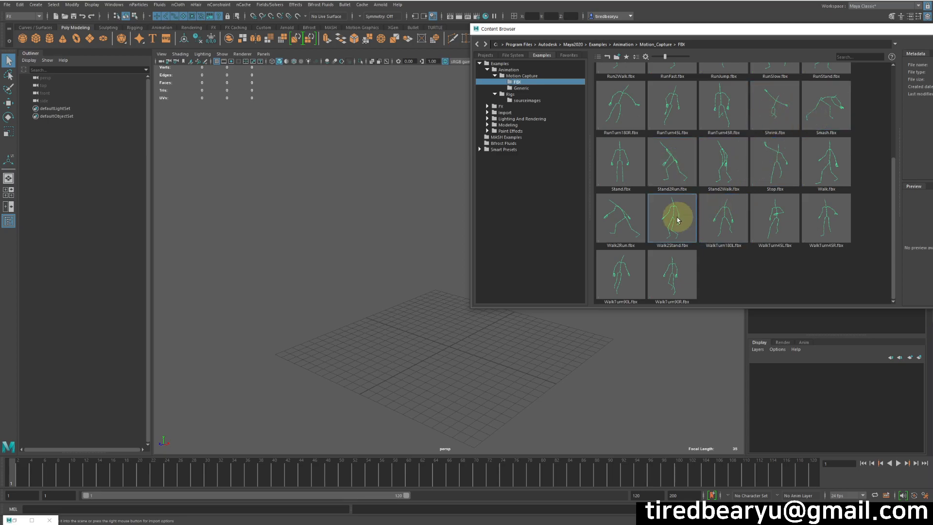
scroll(787, 201, up, 3)
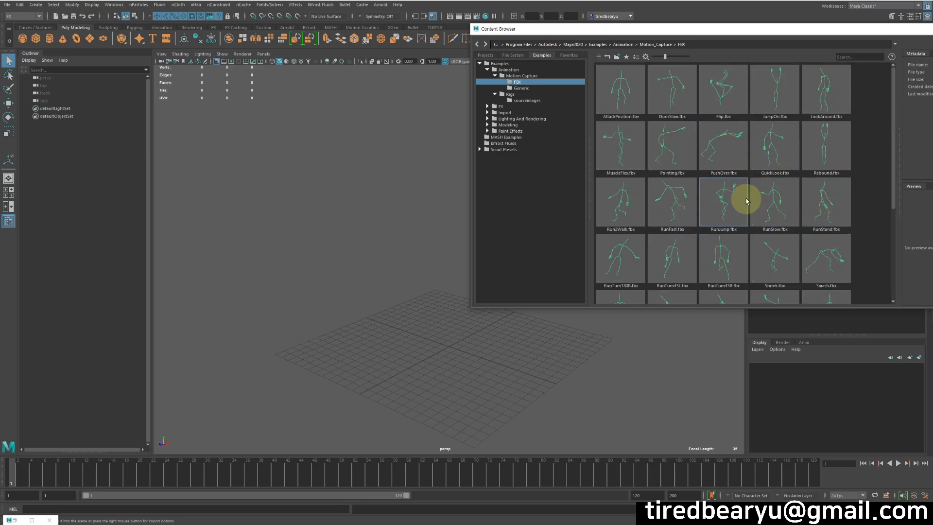
right_click(776, 200)
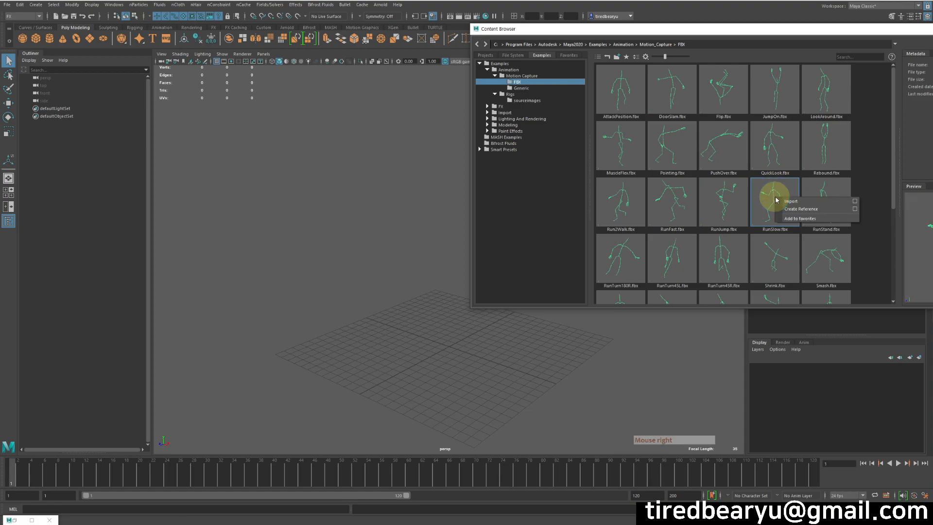
click(789, 200)
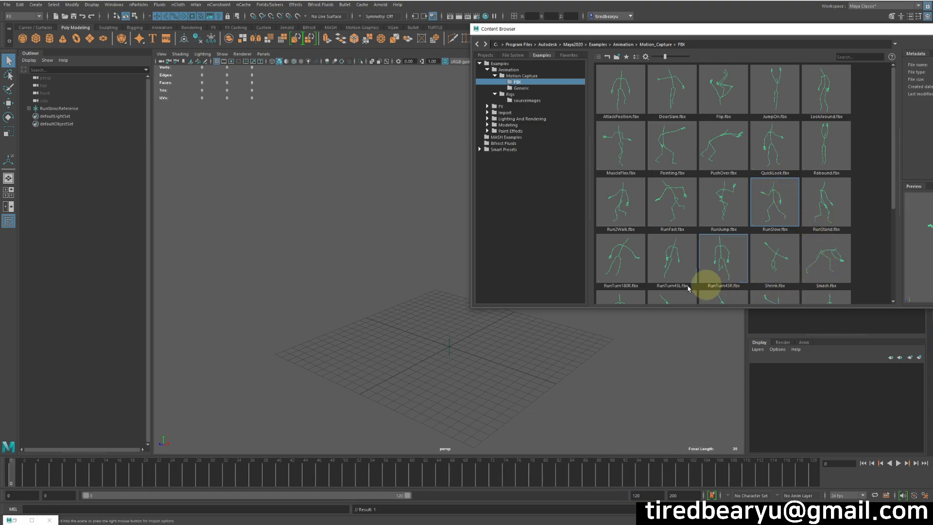
- Scrub through the imported run animation and examine the skeleton's movement relative to the grid
scroll(443, 335, down, 8)
alt+middle_drag(444, 313, 312, 353)
alt+drag(491, 340, 456, 322)
alt+middle_drag(456, 322, 455, 346)
alt+drag(455, 346, 369, 314)
alt+middle_drag(369, 313, 408, 347)
alt+right_drag(407, 347, 403, 349)
drag(28, 476, 152, 478)
alt+drag(319, 360, 258, 355)
alt+middle_drag(258, 356, 222, 384)
drag(61, 474, 12, 474)
alt+middle_drag(301, 387, 502, 358)
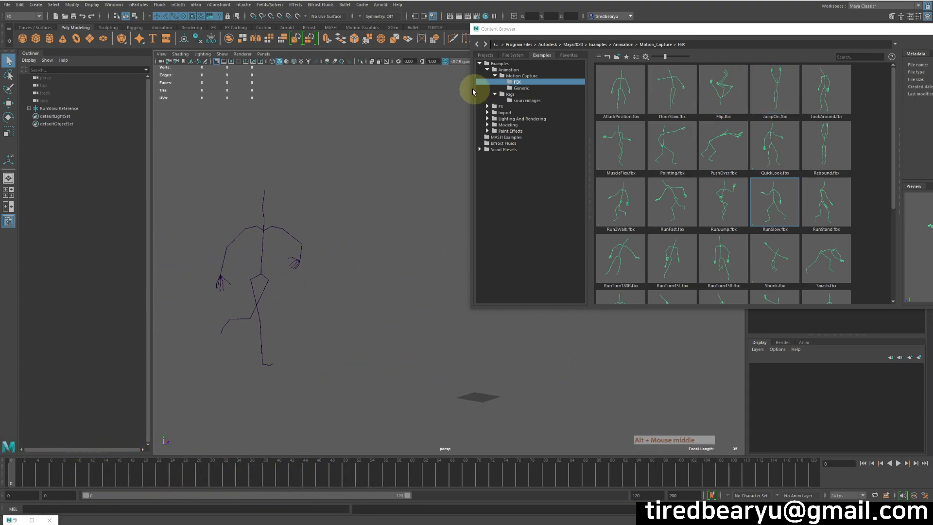
- Bring the rp_eric_rigged_HIK character from the example animation rigs into the scene
click(510, 95)
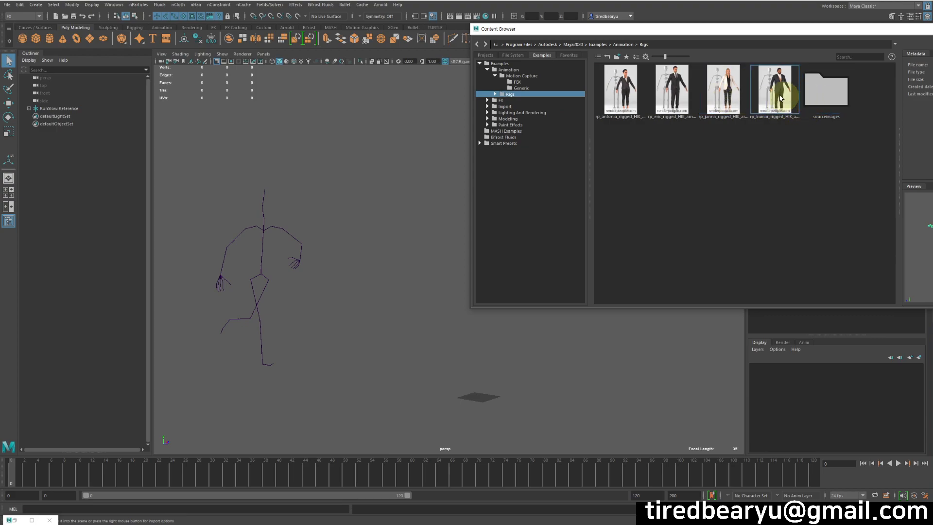
right_click(676, 83)
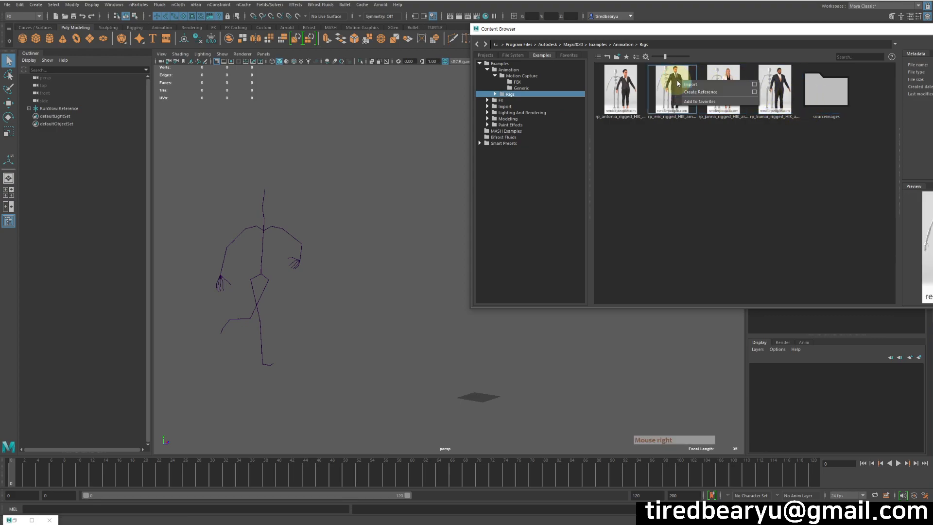
click(702, 90)
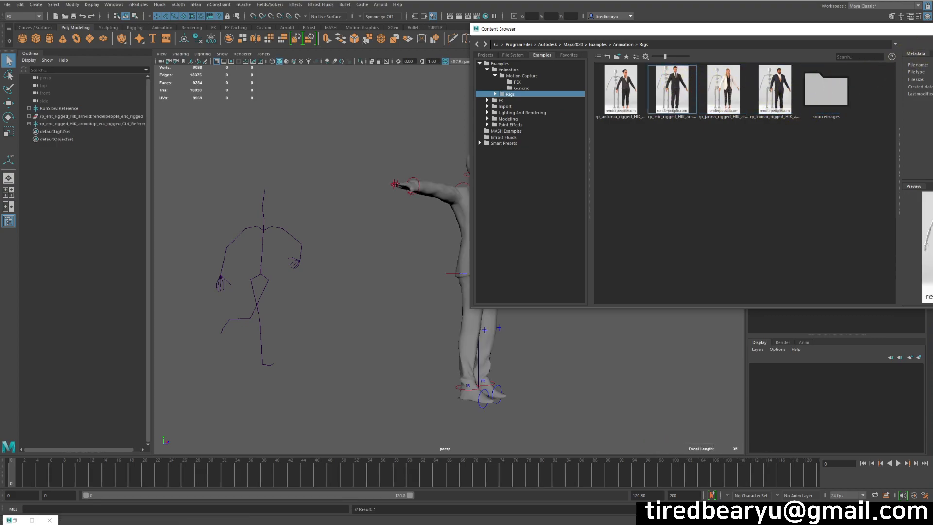
- Scrub the animation to compare the running skeleton with the standing suited character
click(442, 271)
click(64, 476)
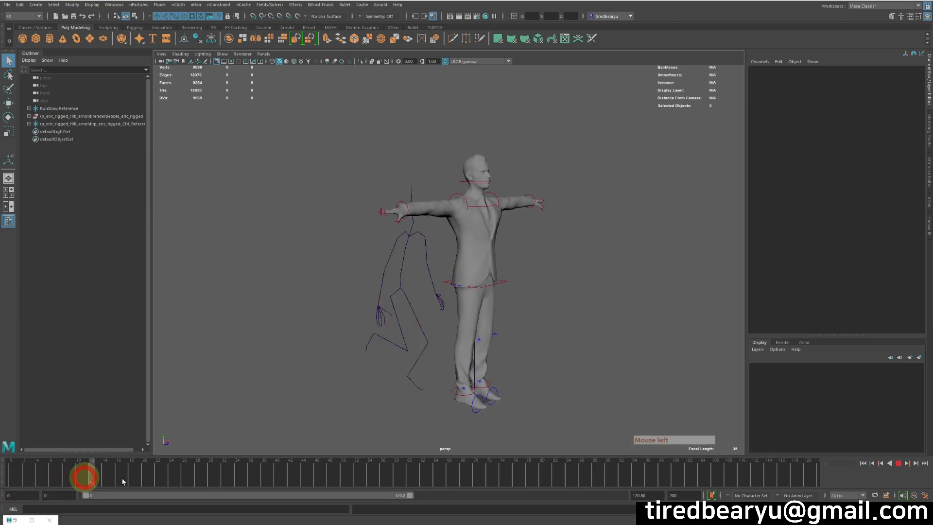
alt+middle_drag(522, 262, 496, 246)
- Open the HumanIK character controls from the animation editors
click(118, 29)
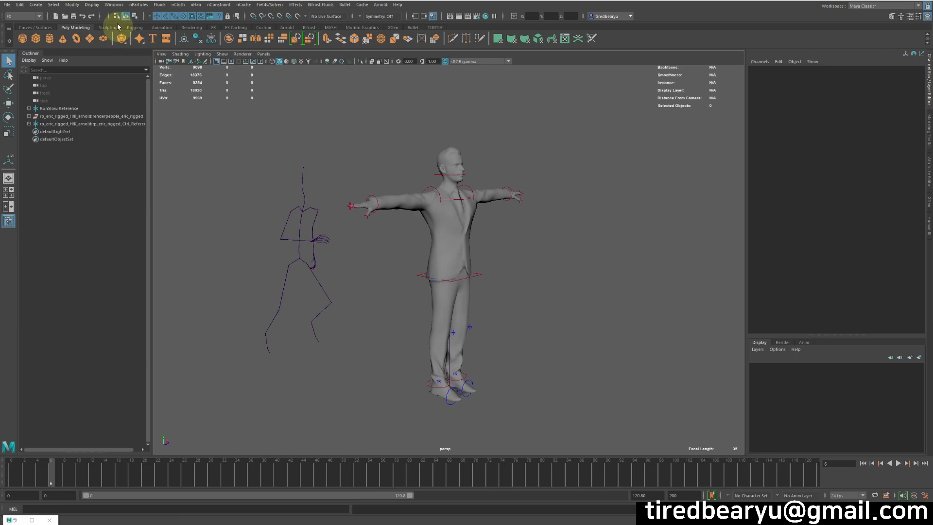
click(113, 6)
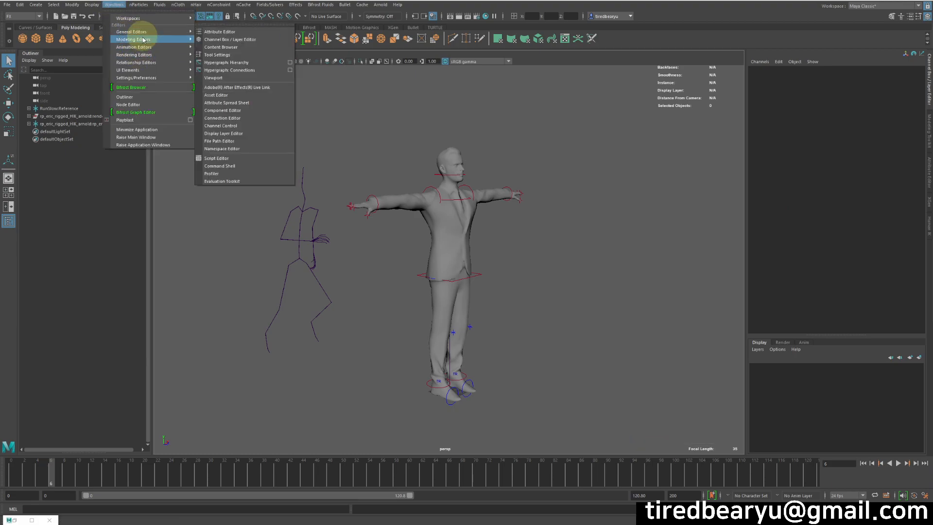
click(144, 47)
click(213, 93)
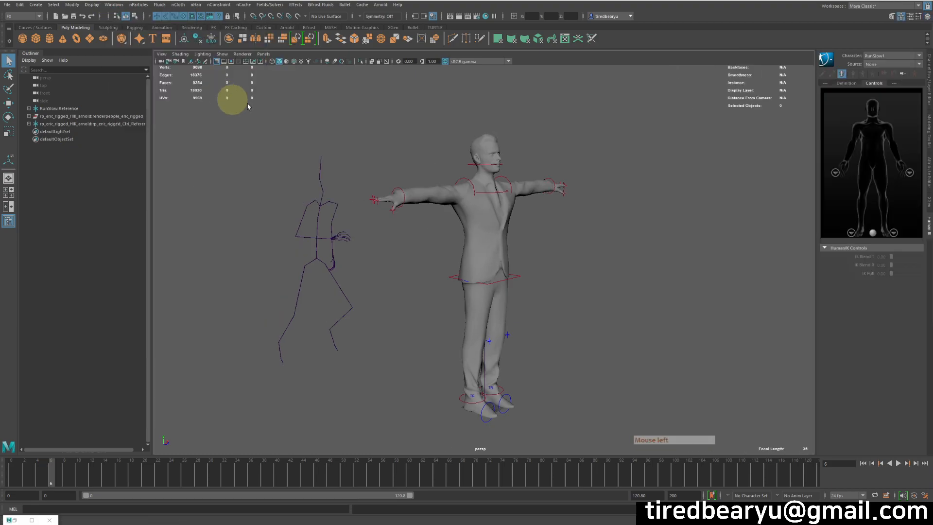
- Choose the rp_eric_rigged_HIK character in HumanIK and set its source to RunSlow1
click(871, 63)
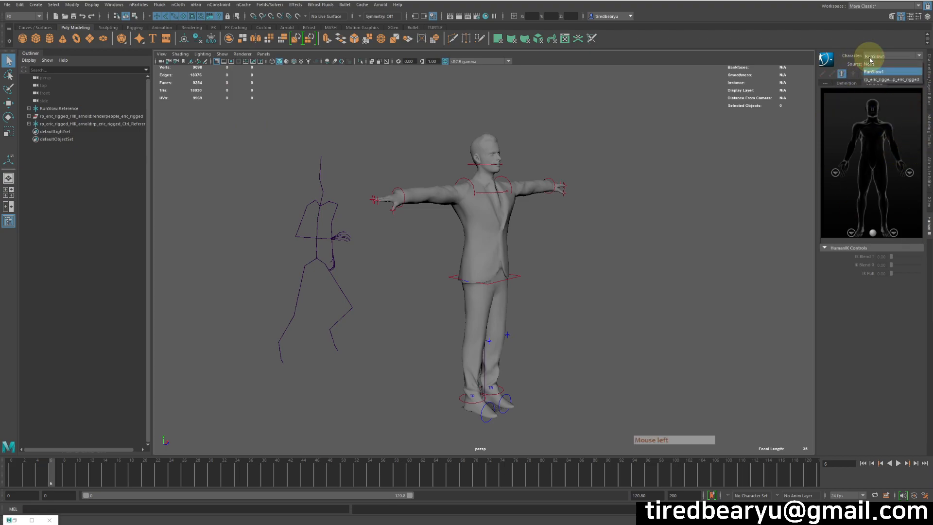
click(894, 79)
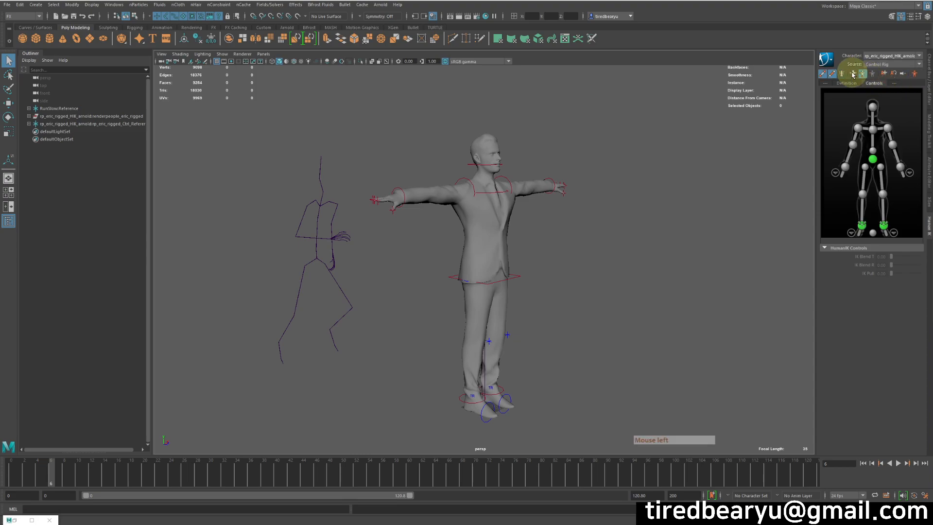
click(900, 64)
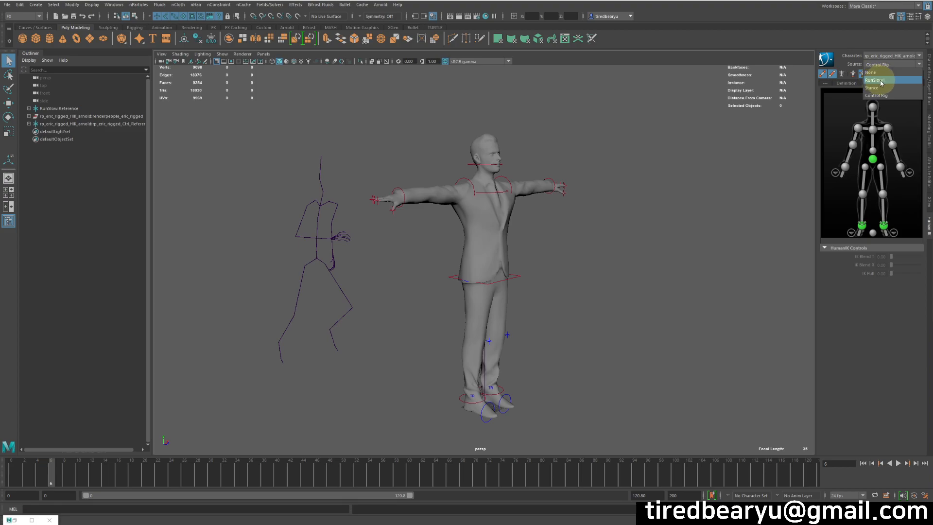
click(880, 81)
- Scrub the timeline to check the character's retargeted run from several angles, ending at frame 0
alt+drag(345, 298, 379, 296)
mouse_move(41, 471)
mouse_down()
mouse_move(150, 481)
mouse_move(104, 481)
mouse_move(168, 495)
mouse_move(7, 486)
mouse_move(148, 494)
mouse_move(38, 487)
mouse_up()
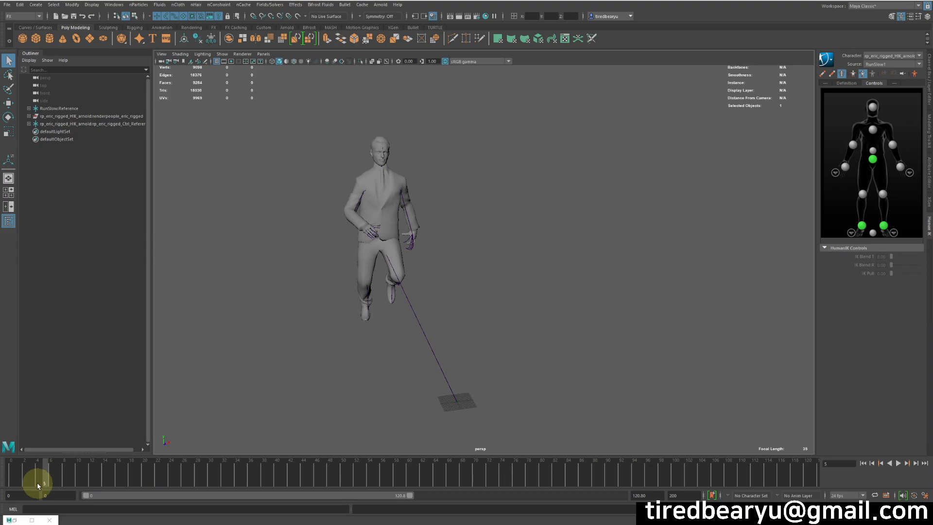
alt+drag(537, 340, 265, 386)
drag(83, 467, 11, 500)
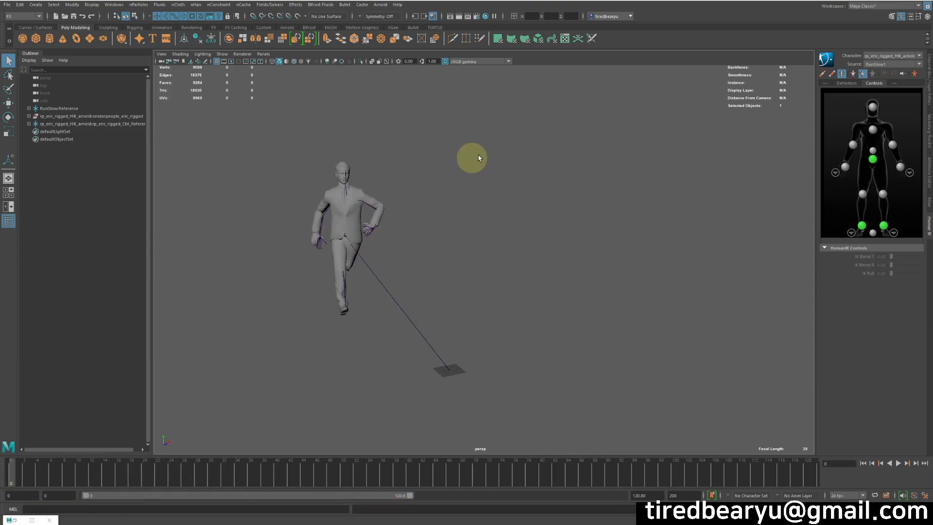
drag(141, 474, 11, 500)
- Create a polygon plane at the origin and scale it uniformly to about 245
click(90, 40)
alt+drag(570, 287, 548, 261)
key(r)
drag(458, 336, 629, 346)
- Stand the plane upright by setting its X rotation to 90 degrees
key(e)
drag(475, 337, 483, 381)
key(w)
click(928, 99)
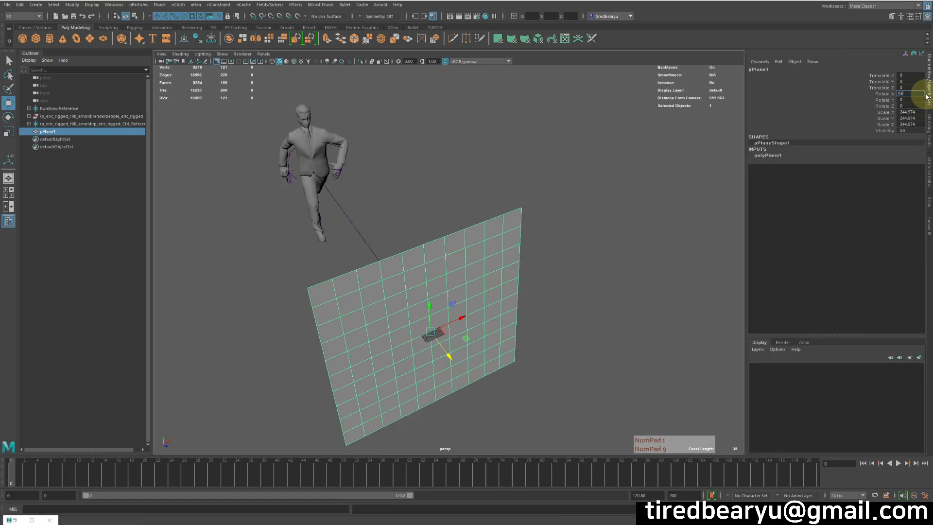
key(Return)
- Raise the upright plane along Y so it stands above the grid in the runner's path, and deselect it
alt+drag(552, 240, 502, 279)
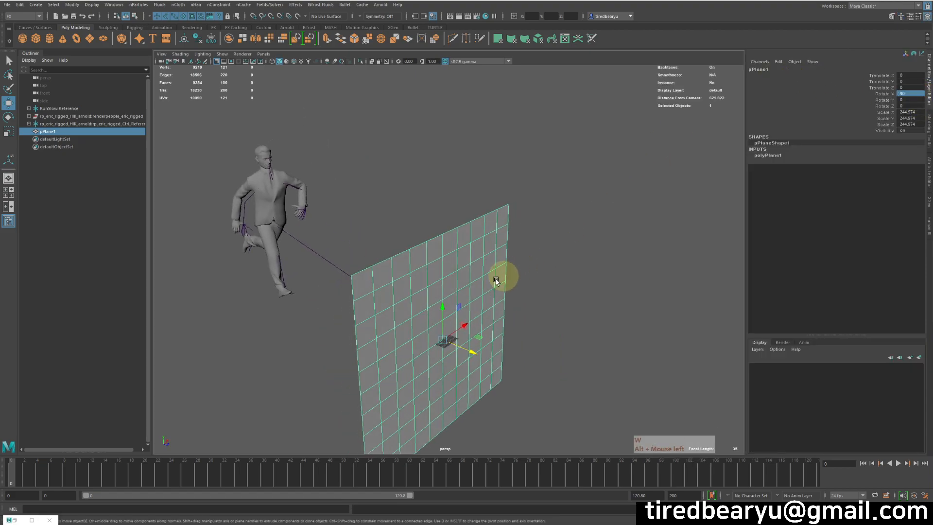
drag(437, 303, 463, 158)
middle_drag(525, 144, 530, 146)
alt+drag(529, 146, 562, 167)
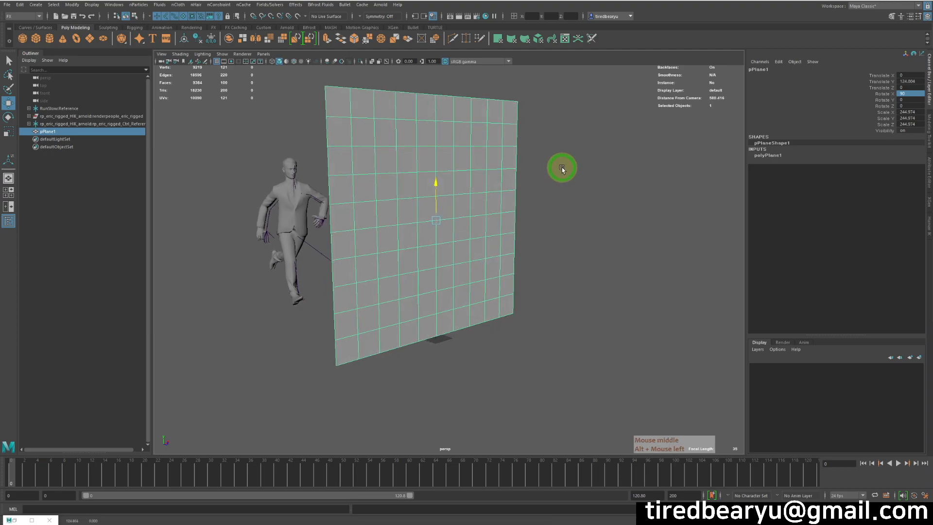
click(622, 188)
alt+drag(567, 200, 673, 267)
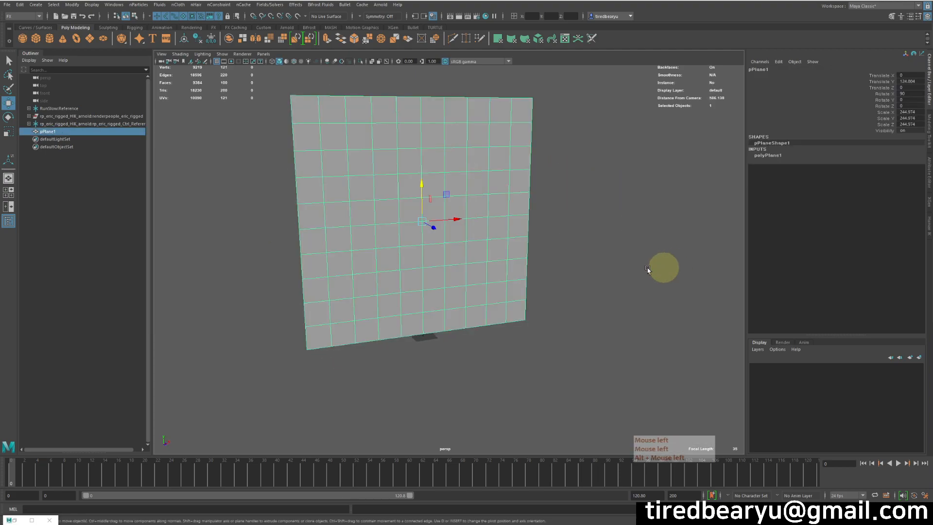
alt+middle_drag(477, 219, 530, 233)
alt+drag(532, 233, 597, 239)
alt+drag(392, 236, 369, 223)
click(586, 202)
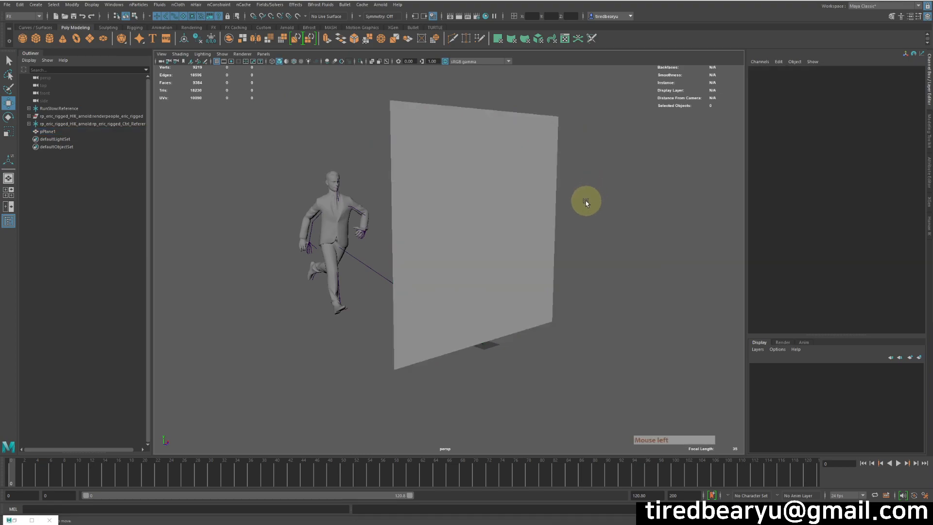
- Open the Shatter effect options and show the Crack Shatter settings
alt+drag(576, 209, 549, 204)
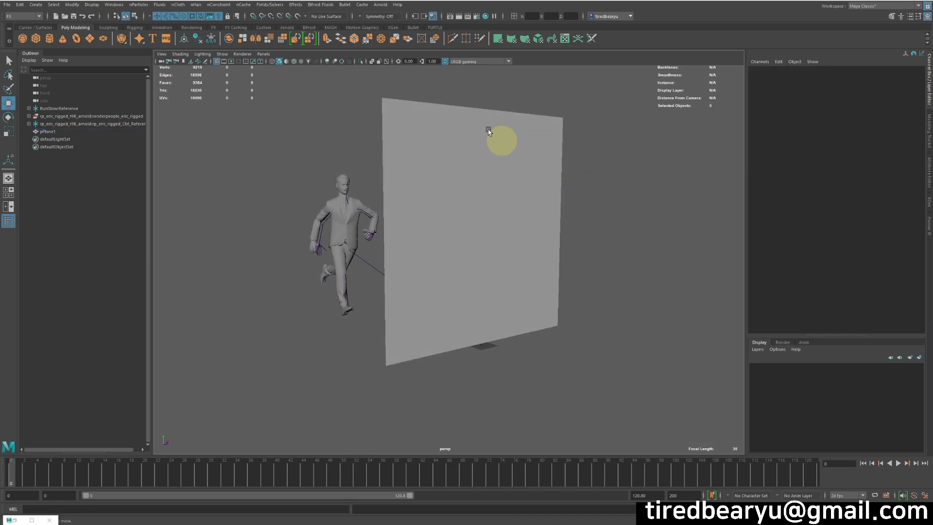
click(296, 4)
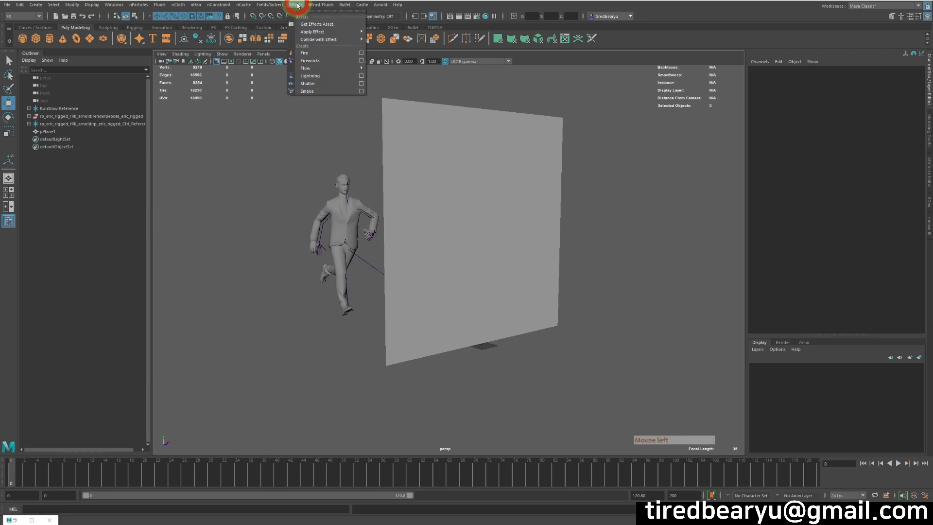
click(321, 4)
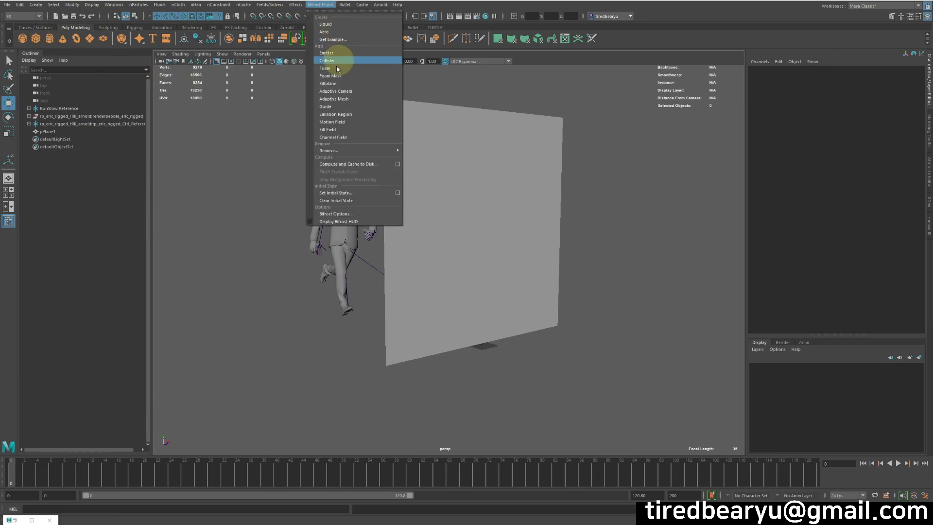
mouse_move(296, 5)
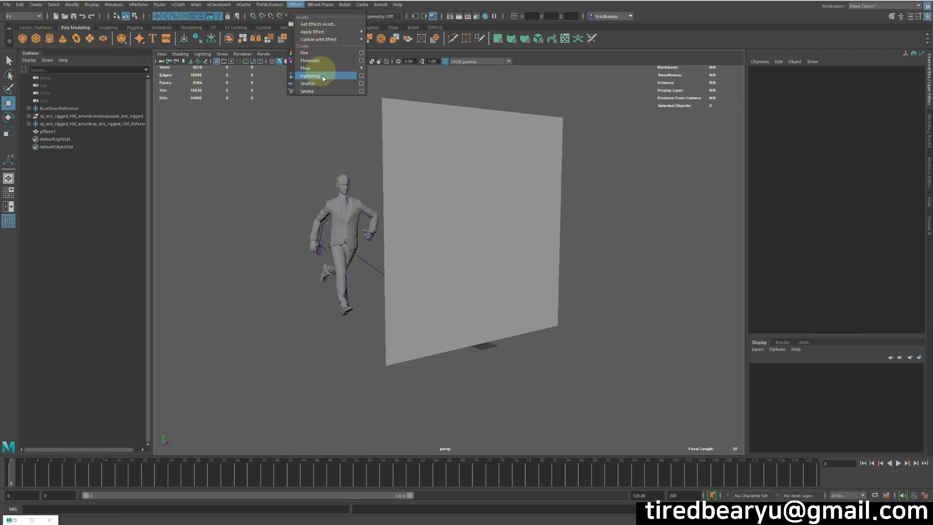
click(360, 85)
drag(671, 29, 698, 31)
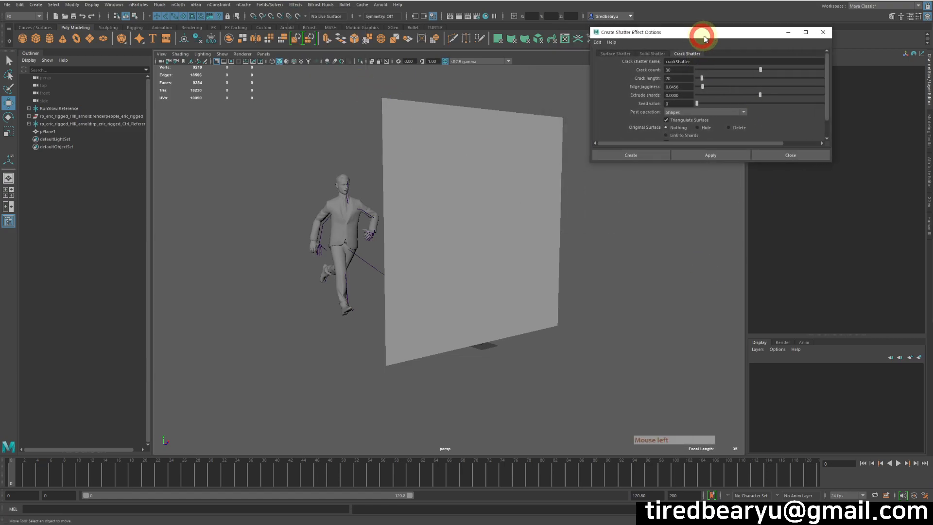
click(610, 54)
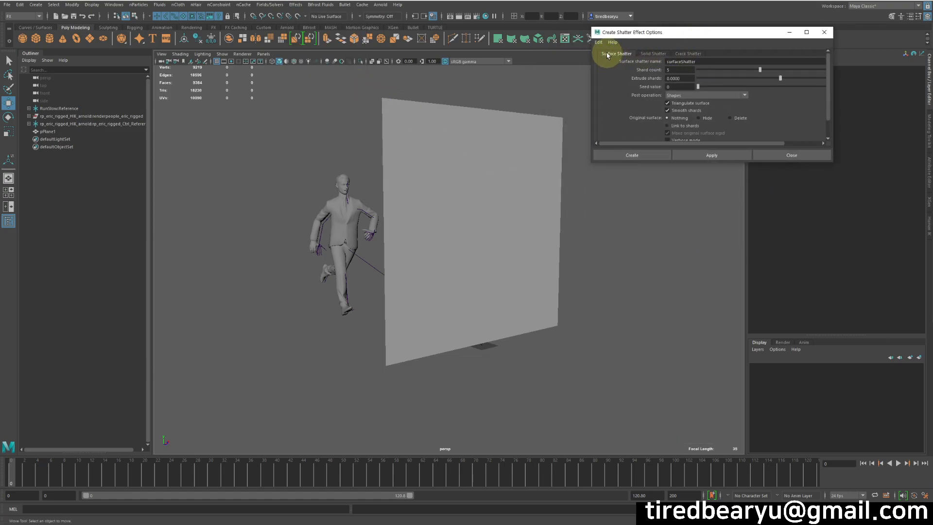
click(683, 54)
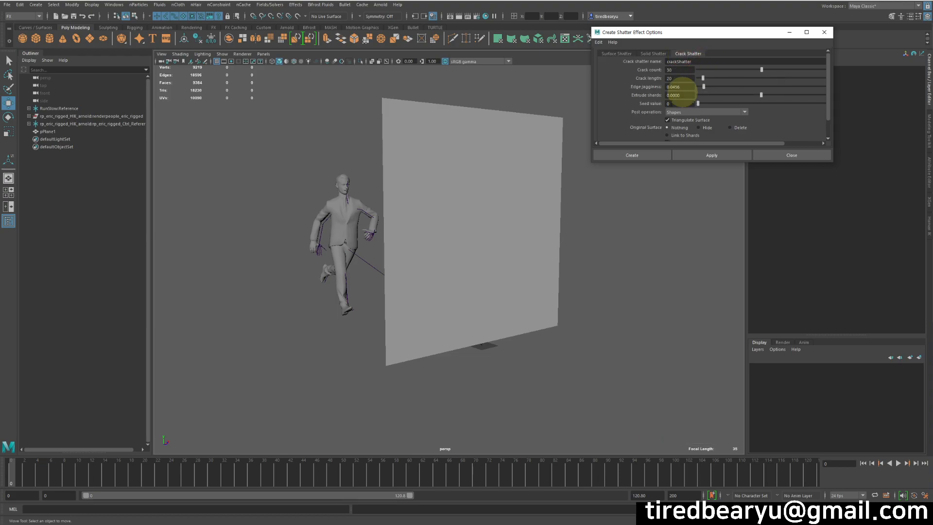
- Select the upright plane and set the crack length to 30 and the edge jaggedness to 0.1155
click(552, 125)
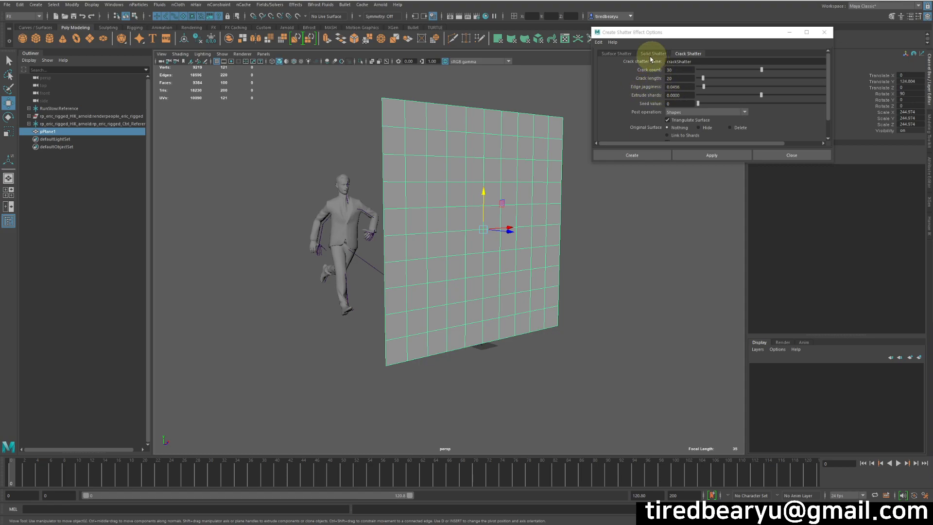
click(678, 70)
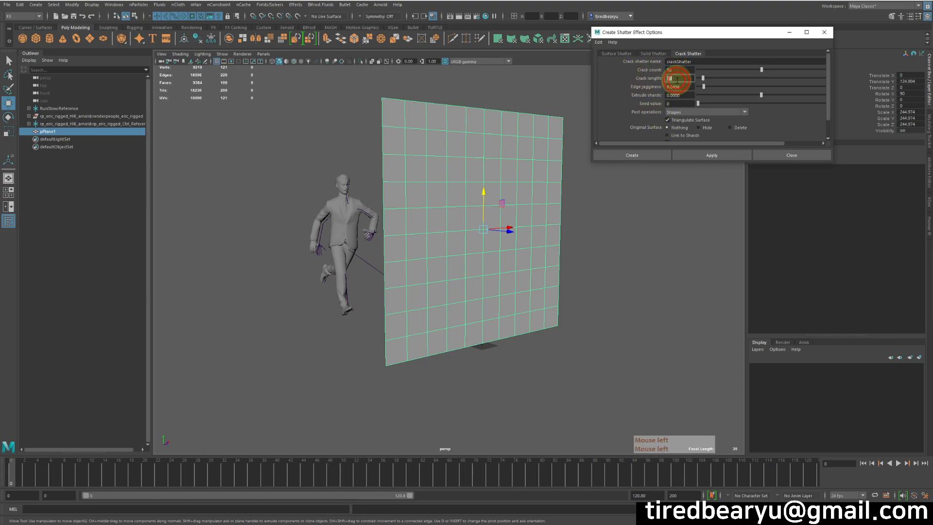
alt+drag(606, 210, 620, 211)
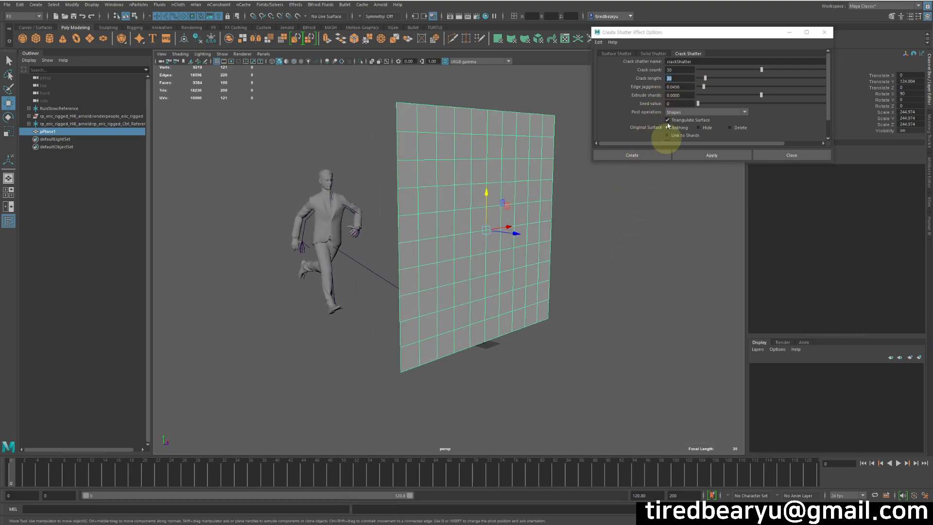
click(712, 88)
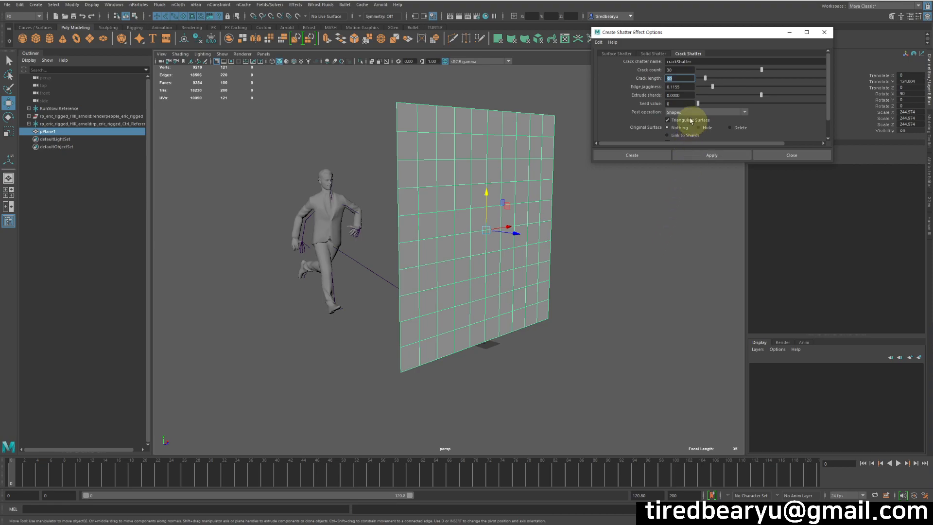
- Switch the upright plane to vertex component mode
alt+drag(590, 246, 622, 258)
drag(599, 248, 601, 247)
right_drag(632, 203, 584, 216)
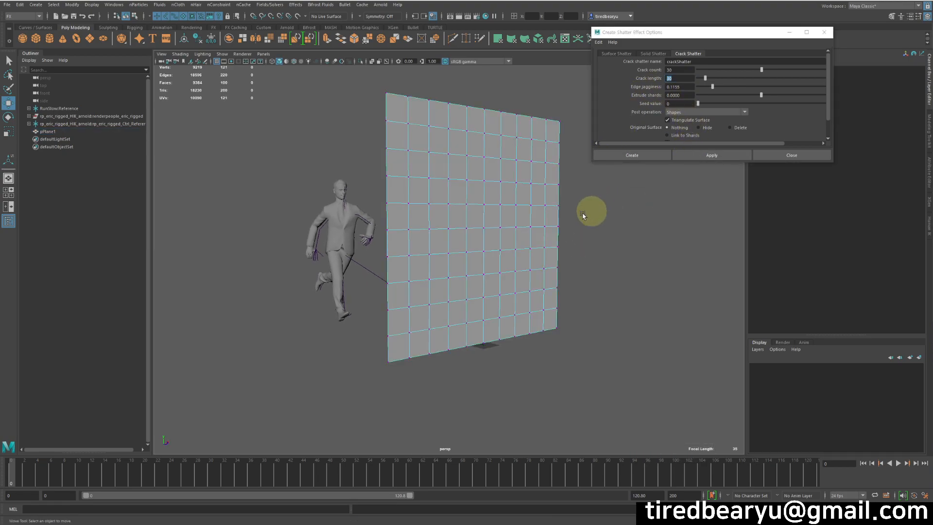
- Try the crack shatter from the vertex at the centre of the plane
click(483, 227)
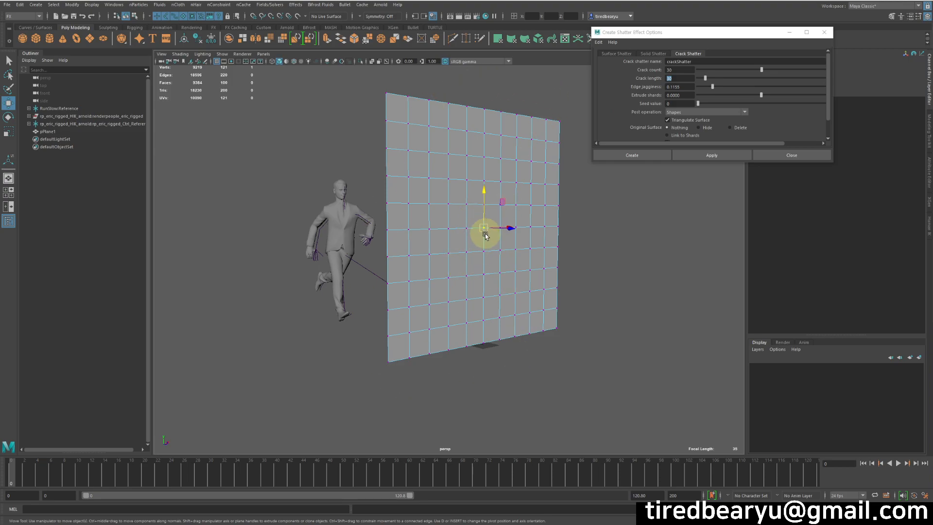
alt+drag(555, 312, 551, 311)
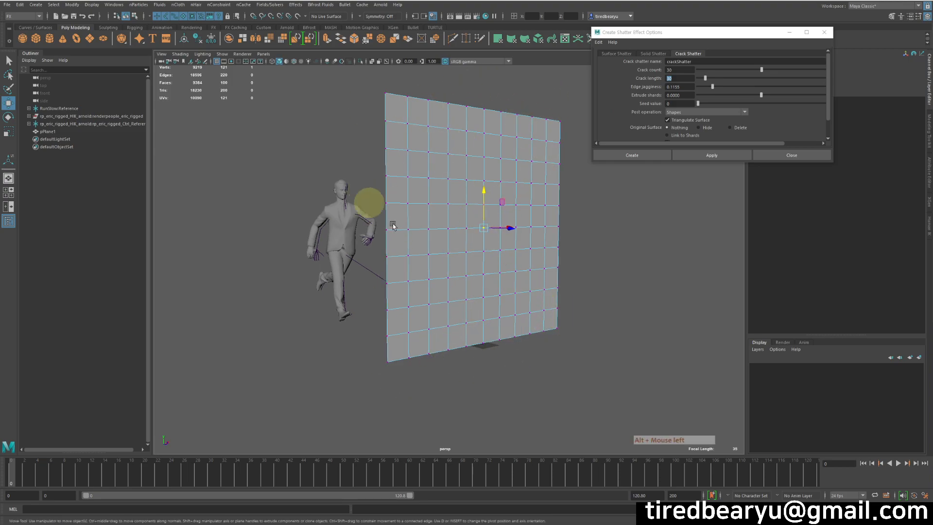
click(712, 155)
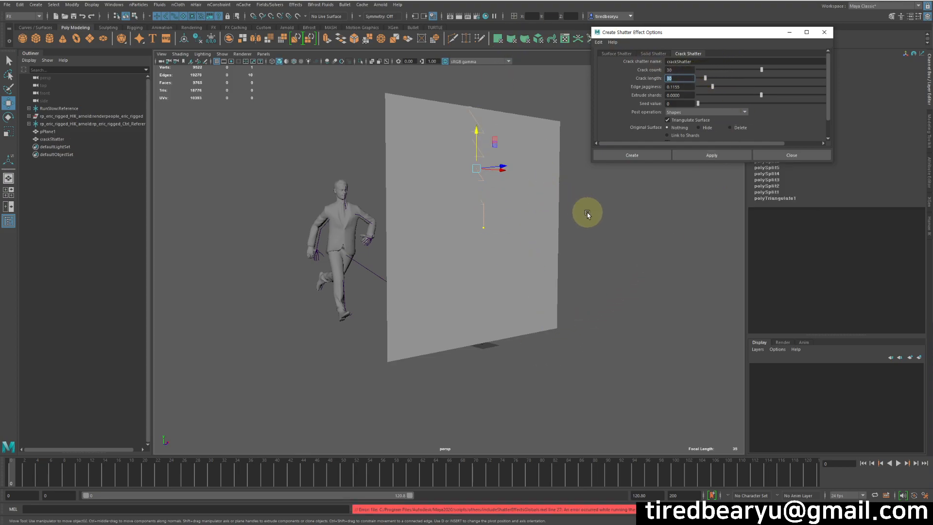
- Undo the crack shatter and return to the unbroken plane in vertex mode
mouse_move(589, 217)
alt+mouse_down()
mouse_move(603, 222)
mouse_move(598, 229)
alt+mouse_up()
click(559, 227)
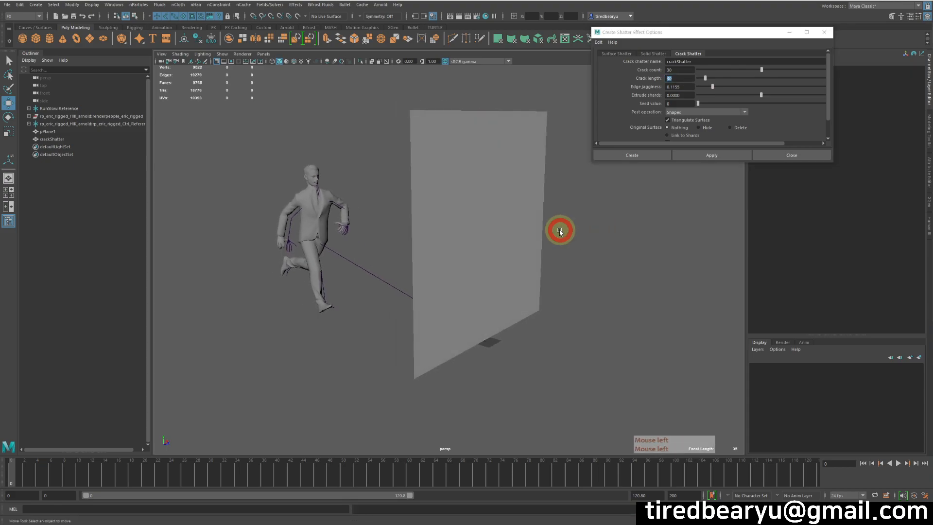
click(538, 256)
key(ctrl+z)
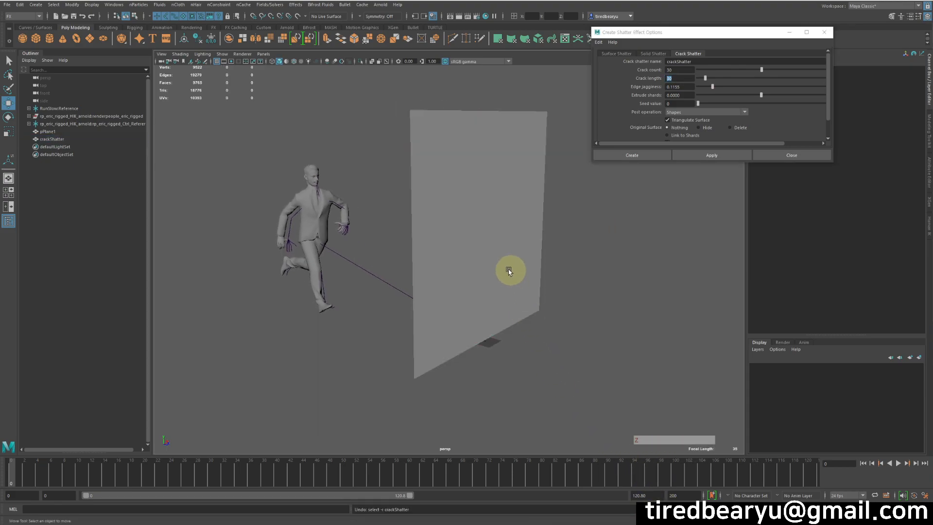
click(69, 139)
key(Delete)
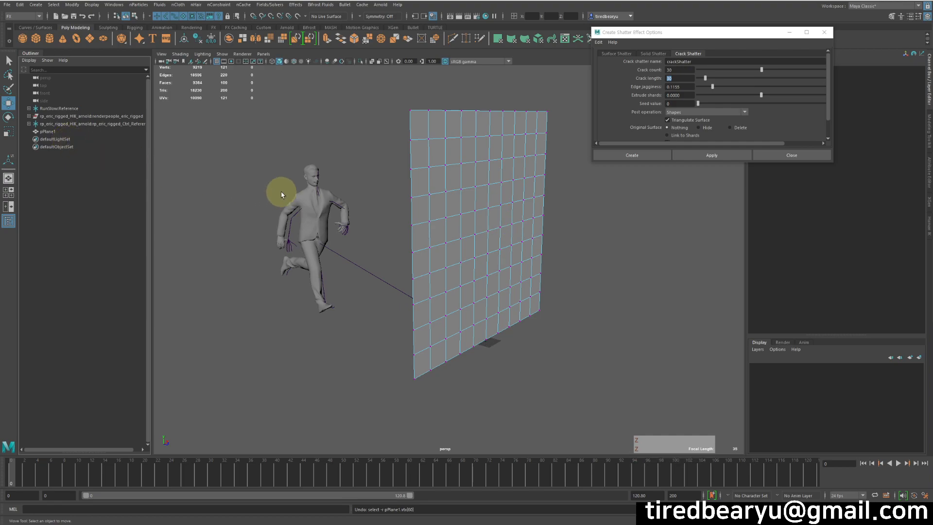
- Select the vertex one row above the plane's centre as the origin of the cracks
alt+drag(280, 192, 214, 170)
click(482, 210)
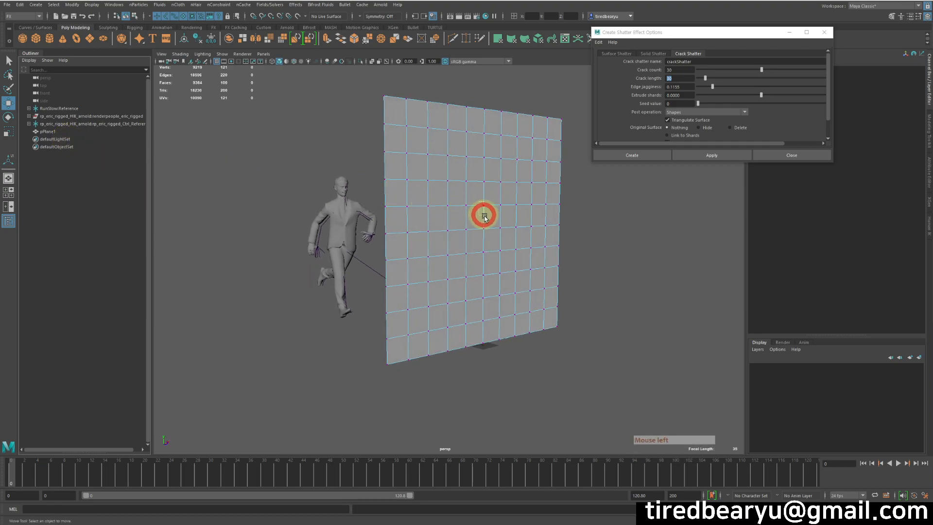
click(483, 230)
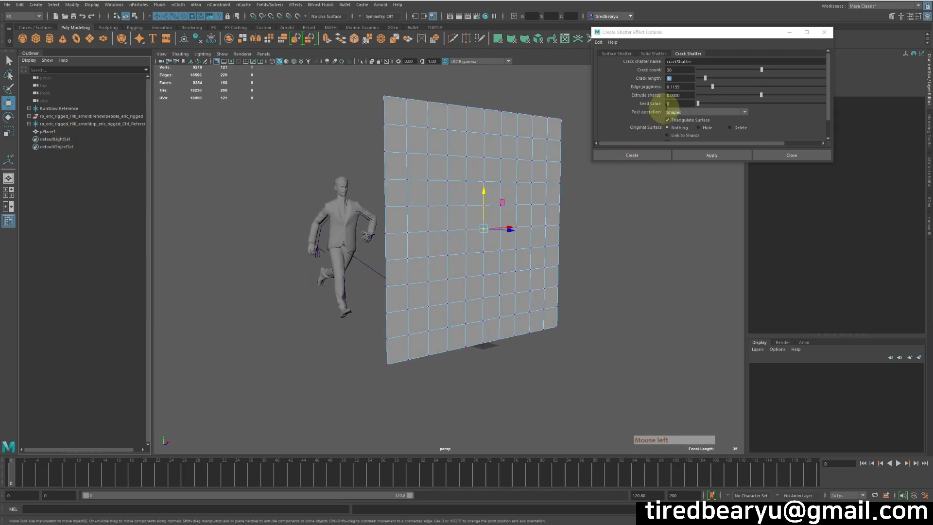
click(483, 206)
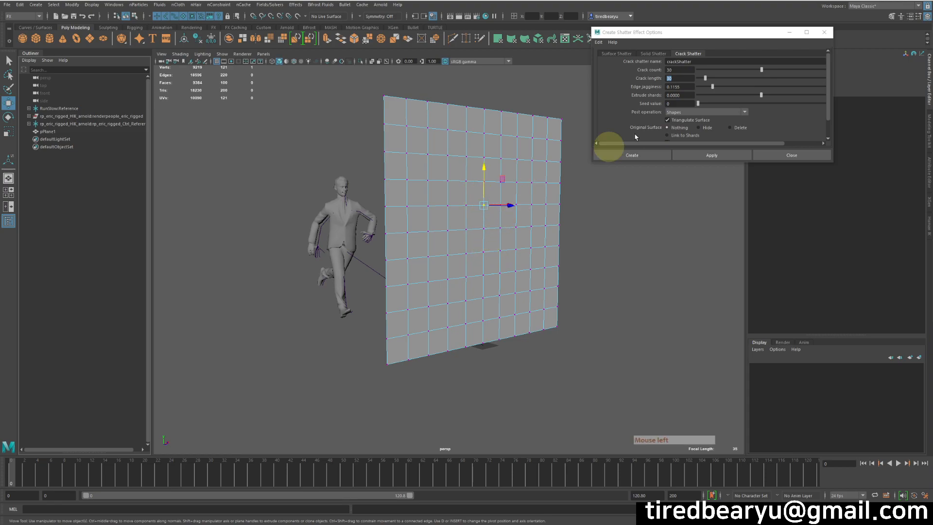
alt+drag(493, 187, 537, 198)
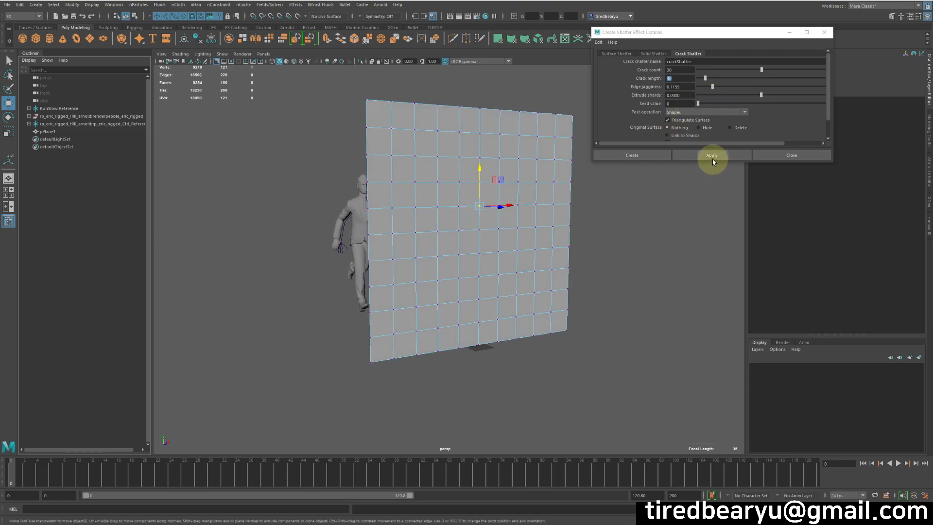
- Set the edge jaggedness to 0.1520 and apply the crack shatter from the selected vertex
click(716, 87)
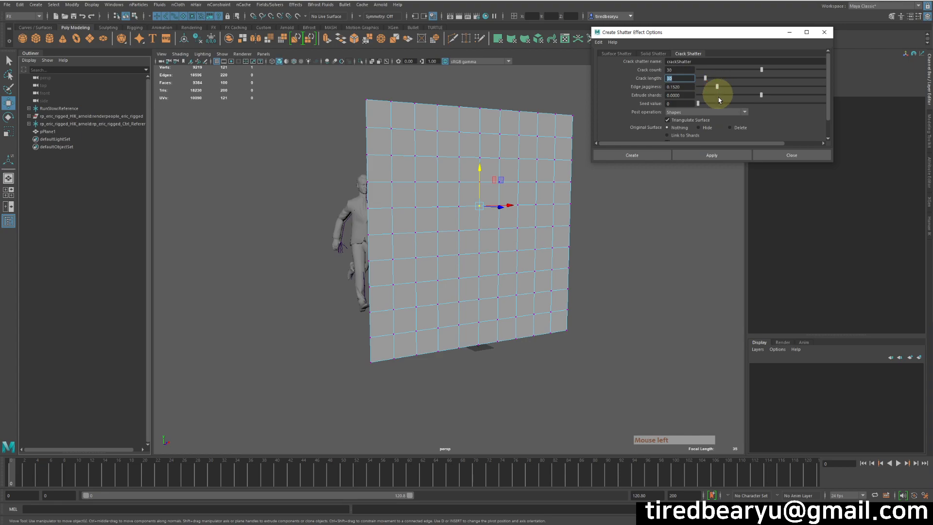
click(720, 155)
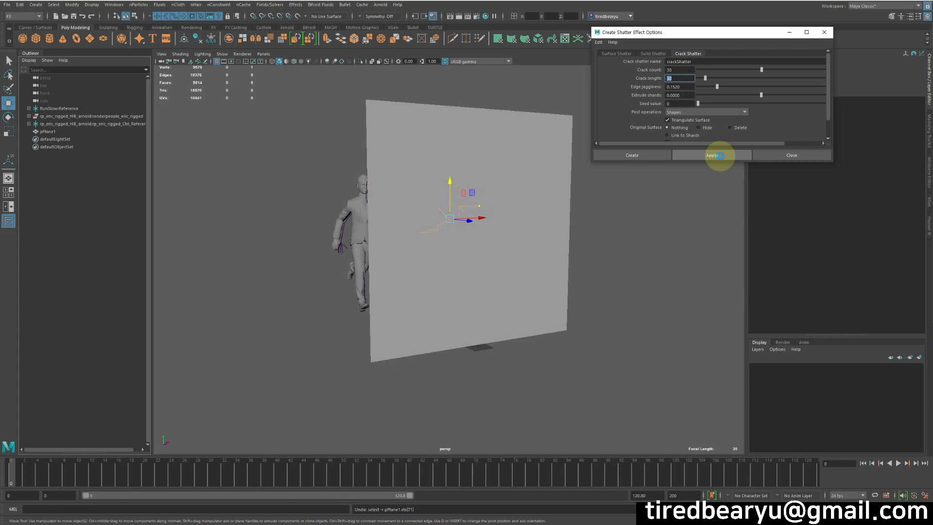
click(719, 155)
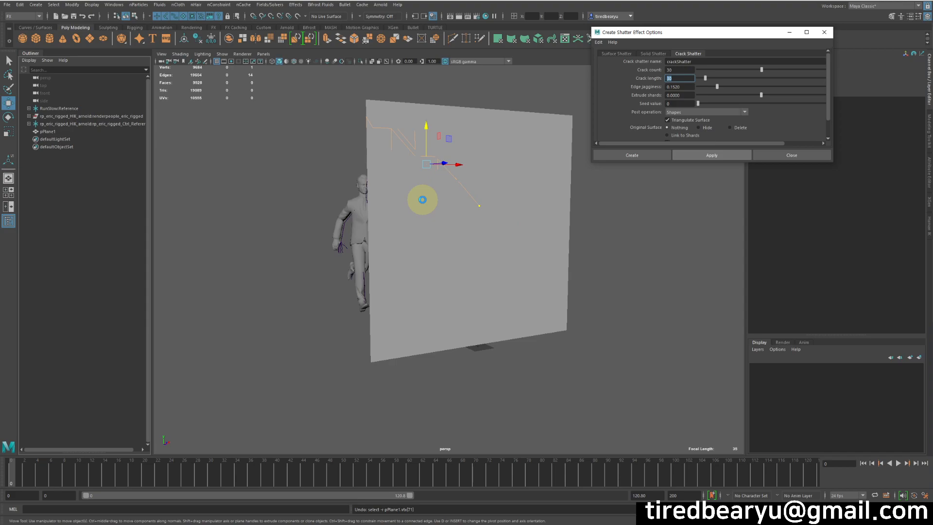
- Expand the crackShatter group and select individual shards to examine how the plane is divided
click(45, 132)
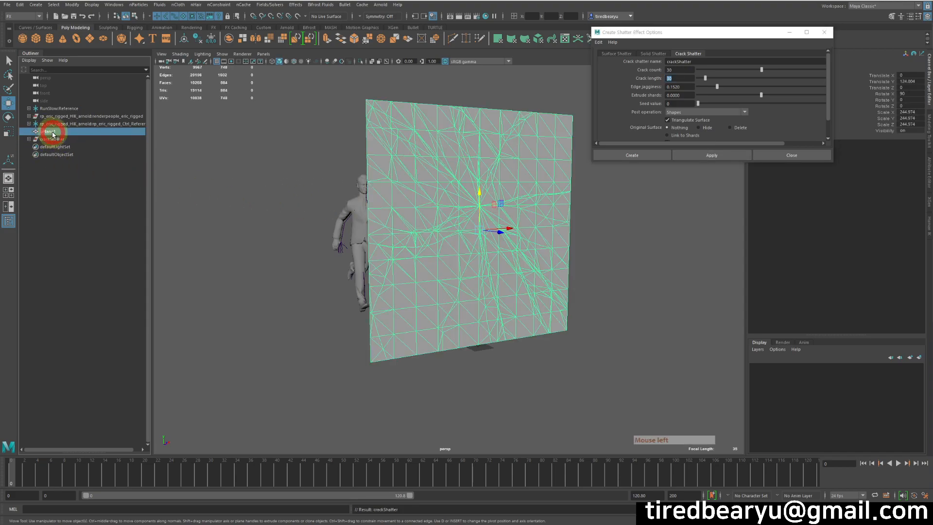
click(53, 139)
alt+drag(394, 254, 420, 263)
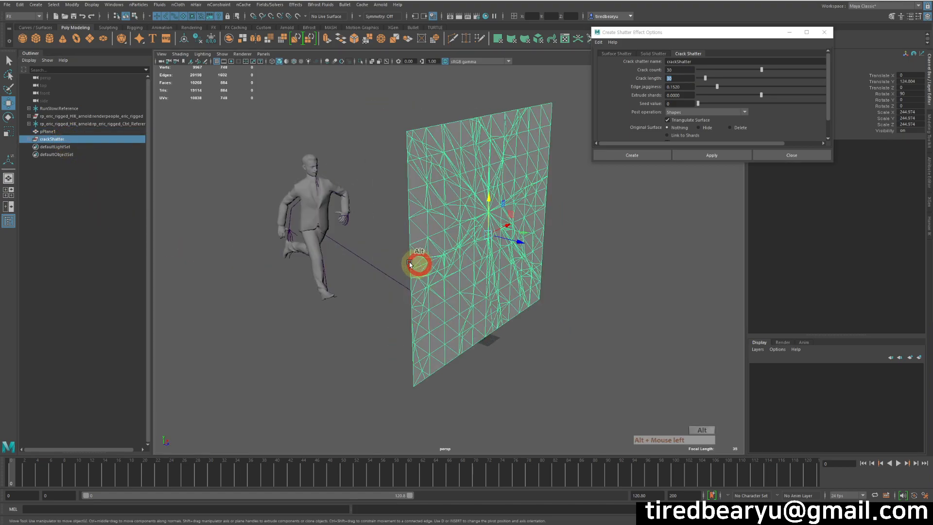
click(29, 139)
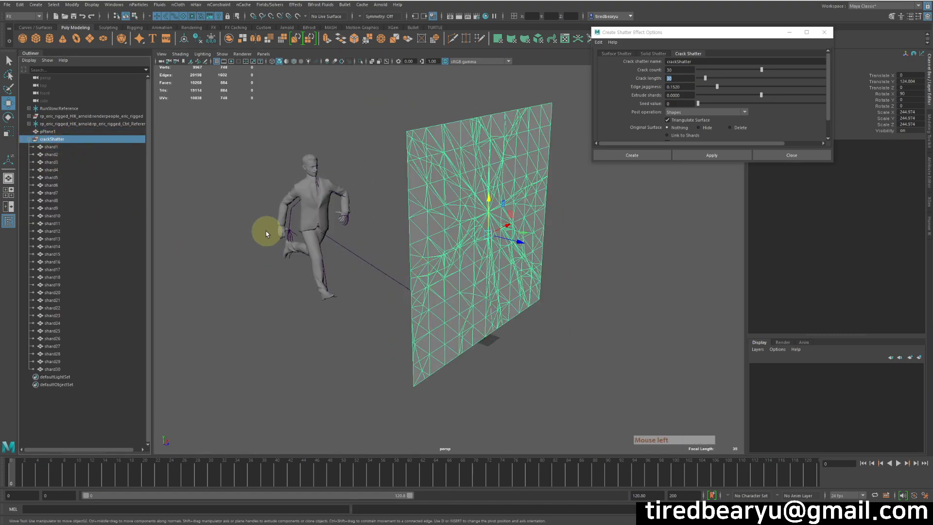
click(71, 147)
key(Down)
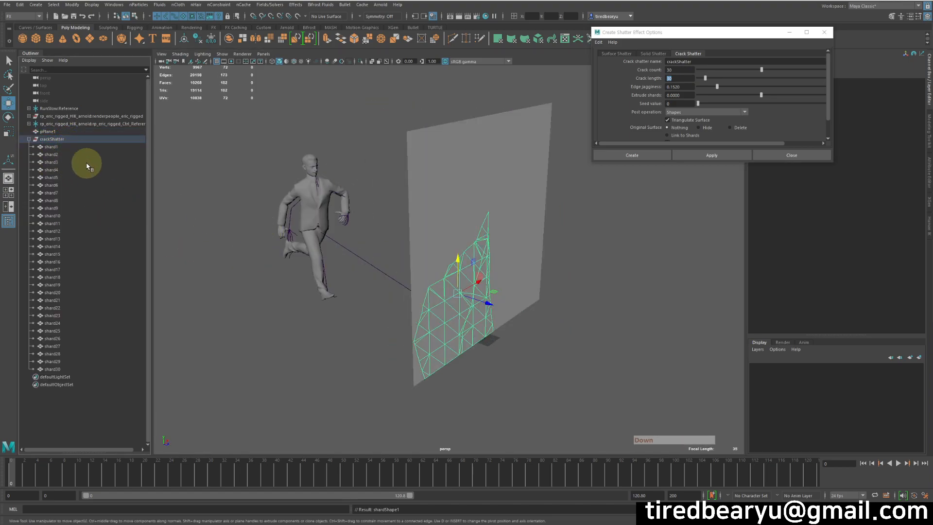
click(73, 155)
click(73, 162)
click(75, 178)
click(88, 262)
click(100, 300)
click(88, 331)
- Hide the original unbroken plane pPlane1 so only the shards are displayed
click(46, 132)
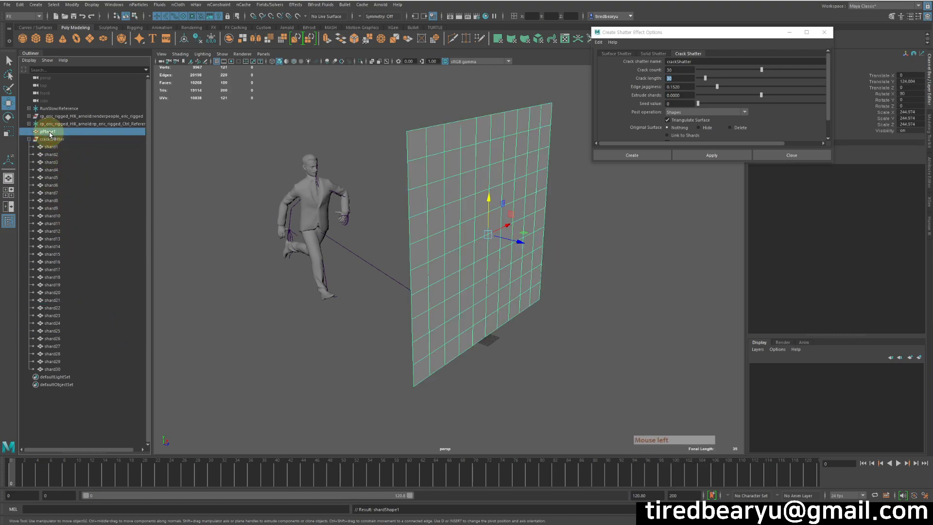
alt+drag(437, 246, 401, 237)
alt+drag(548, 204, 395, 240)
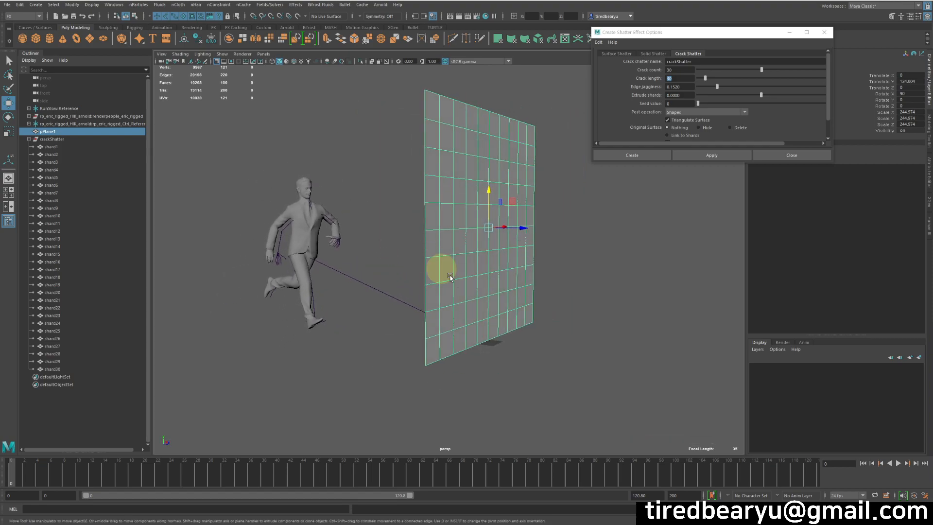
key(ctrl+h)
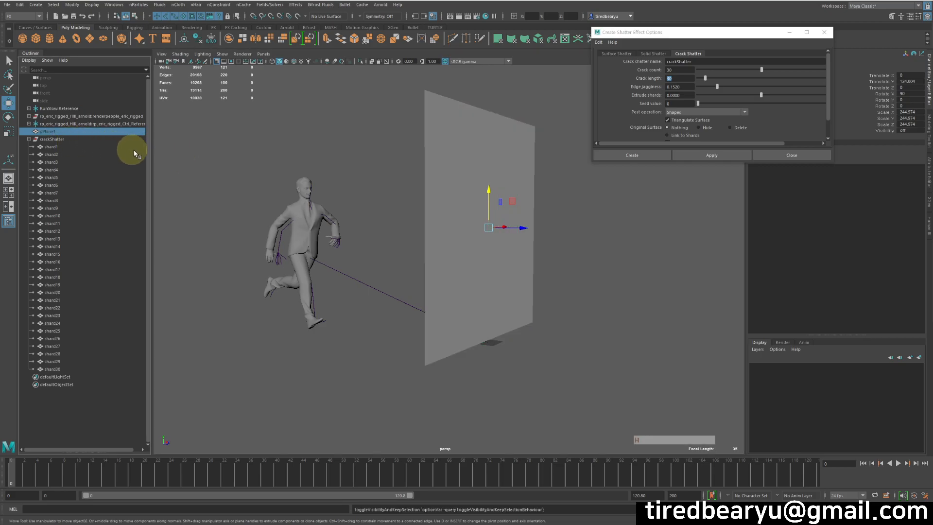
- Select all the shards in the viewport, then select the crackShatter group that contains them
drag(439, 143, 609, 261)
alt+drag(608, 260, 567, 301)
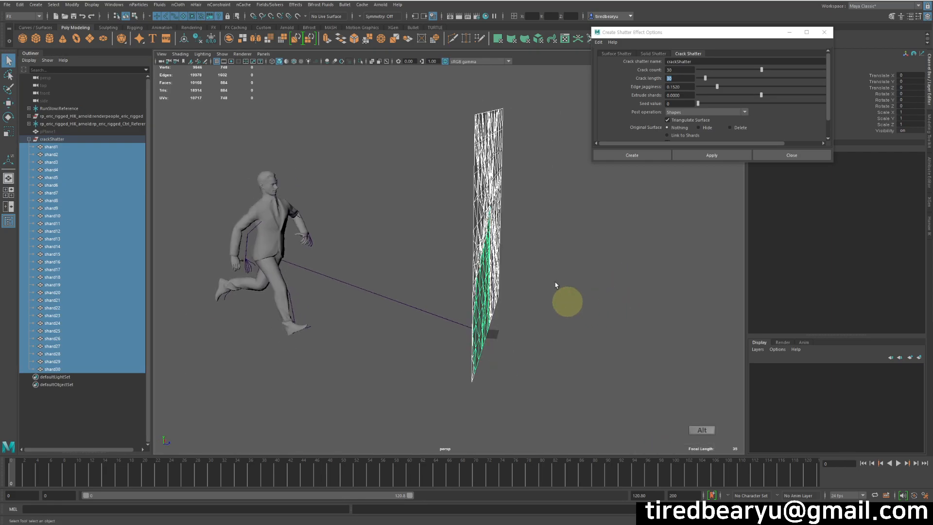
click(345, 5)
click(385, 73)
alt+drag(479, 235, 495, 230)
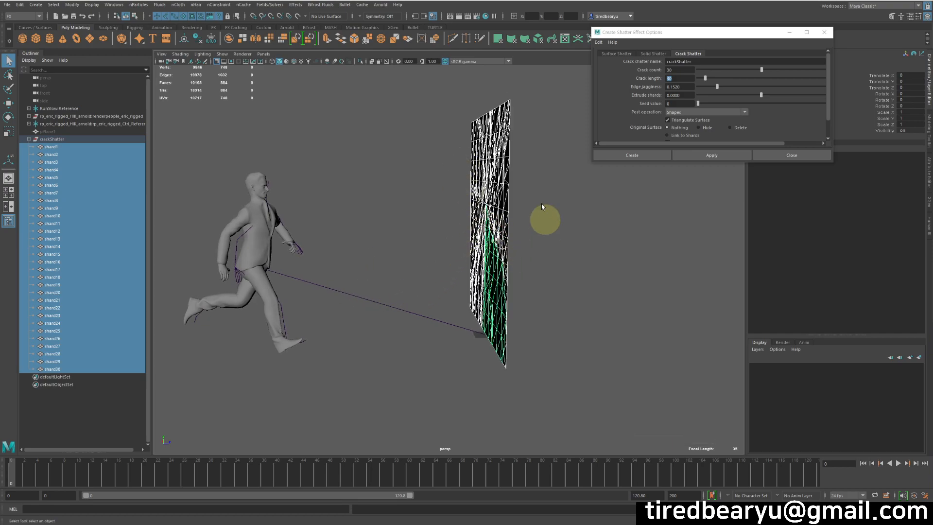
click(68, 140)
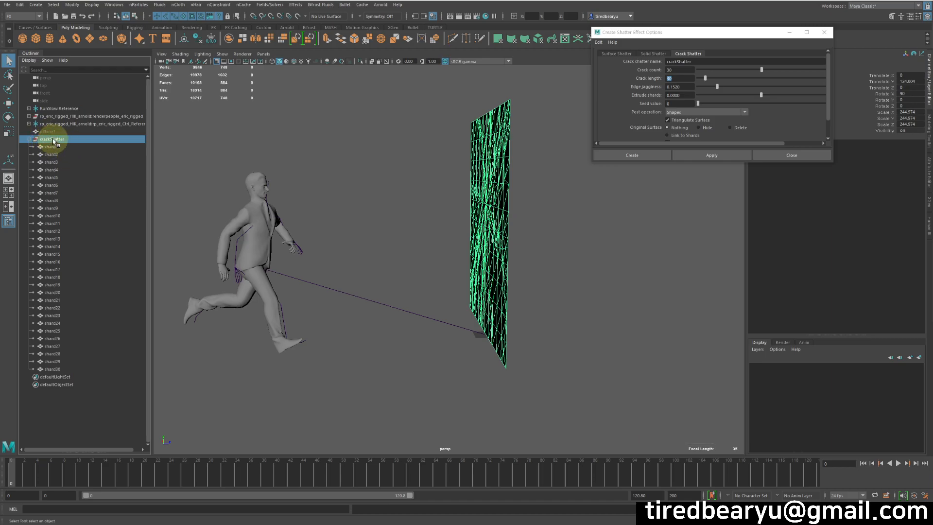
- Freeze the transformations of the crackShatter group and clear the selection
click(91, 8)
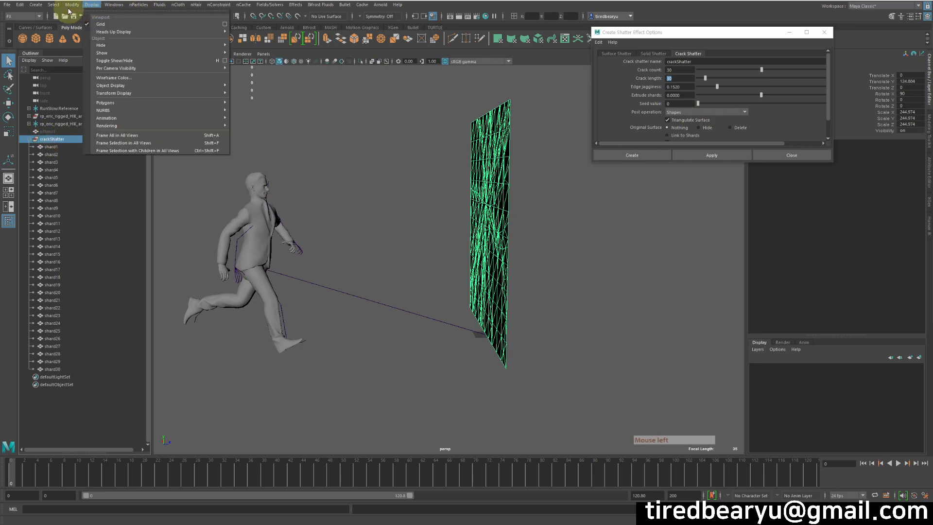
mouse_move(72, 4)
click(94, 38)
mouse_move(485, 286)
alt+mouse_down()
mouse_move(429, 285)
mouse_move(469, 283)
alt+mouse_up()
click(507, 249)
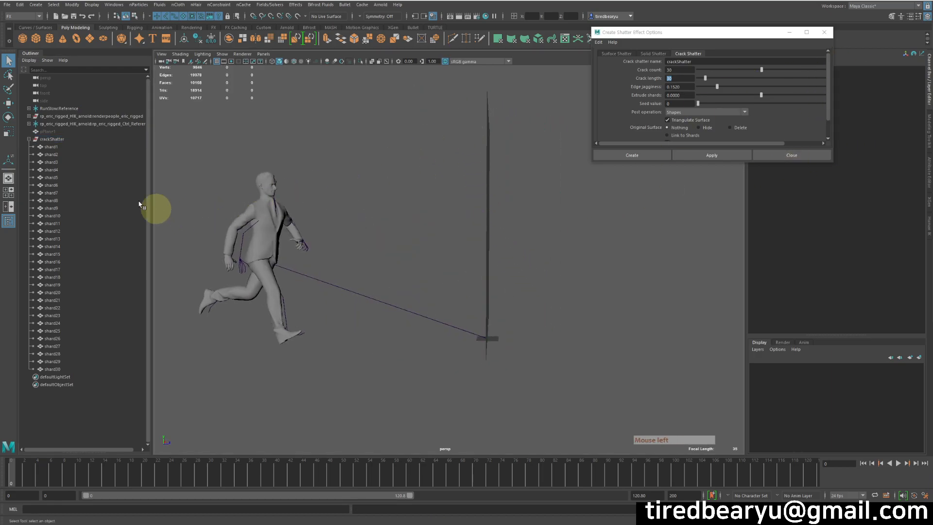
- Select shard1 through shard30 in the crackShatter group and extrude their faces to give the shattered plane thickness
drag(79, 146, 96, 370)
alt+drag(437, 277, 433, 280)
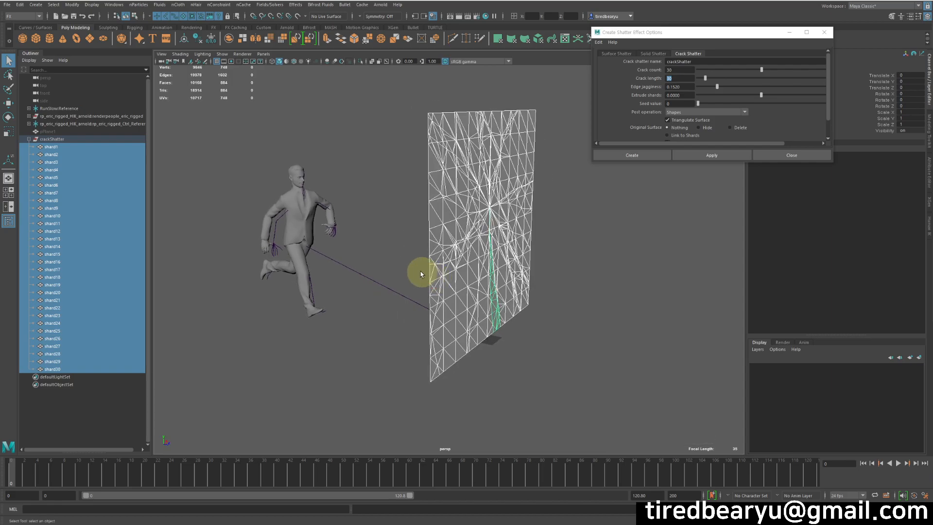
alt+drag(423, 276, 365, 277)
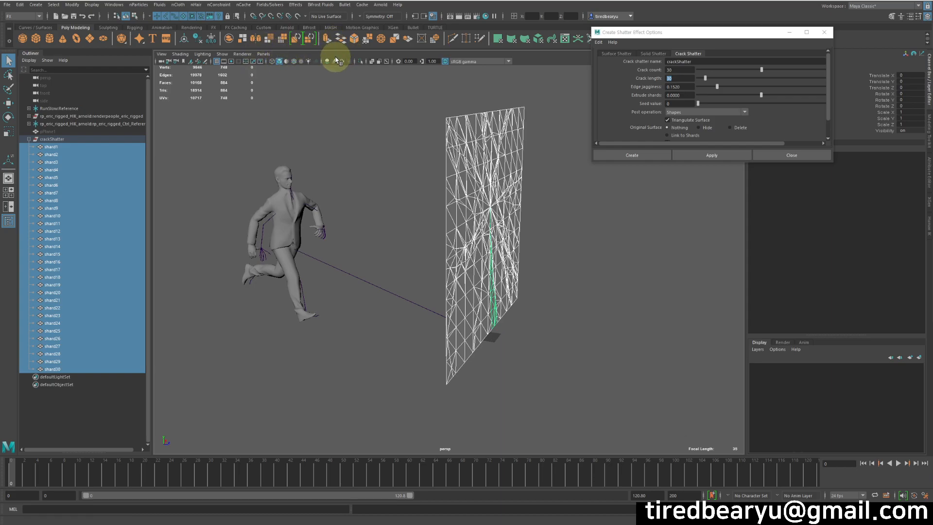
click(327, 40)
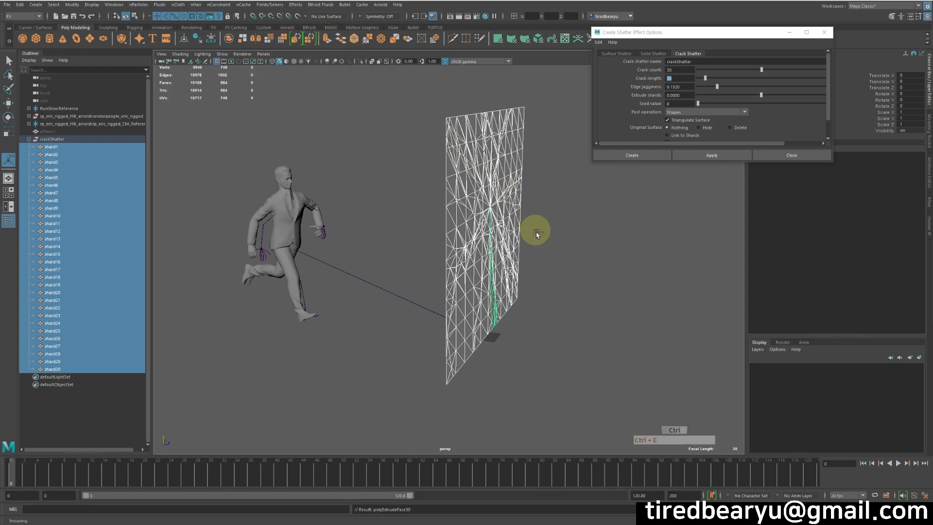
alt+drag(540, 287, 671, 317)
click(671, 317)
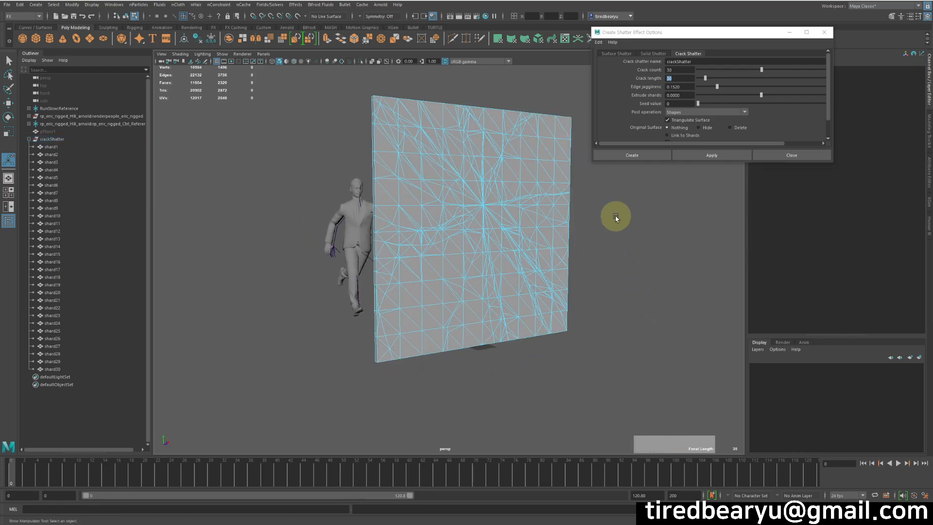
- Return to object mode and select a single shard near the upper edge to examine its thickness
right_drag(616, 220, 640, 202)
click(639, 201)
click(478, 175)
mouse_move(501, 233)
alt+mouse_down()
mouse_move(634, 267)
mouse_move(502, 226)
alt+mouse_up()
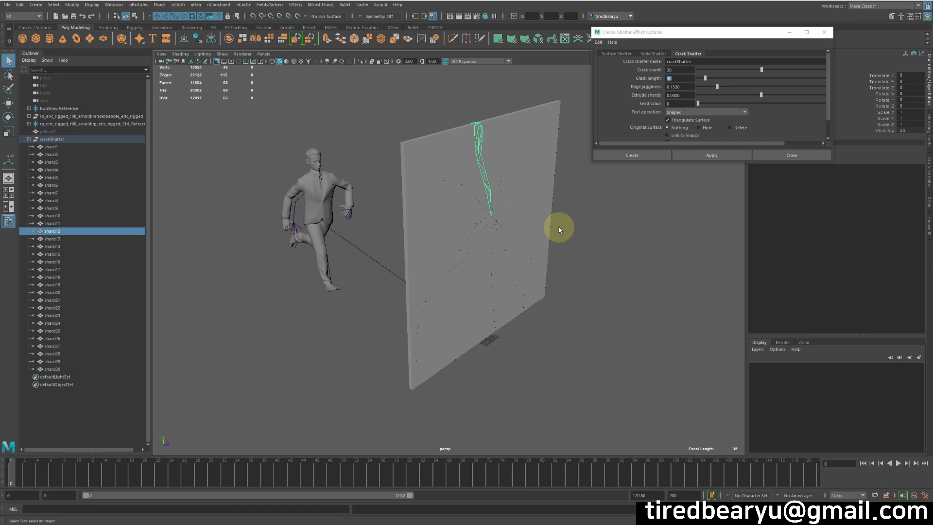
alt+drag(608, 335, 607, 327)
- Select all thirty shards again and create a Bullet rigid set from them
drag(49, 146, 79, 369)
alt+right_drag(467, 306, 458, 202)
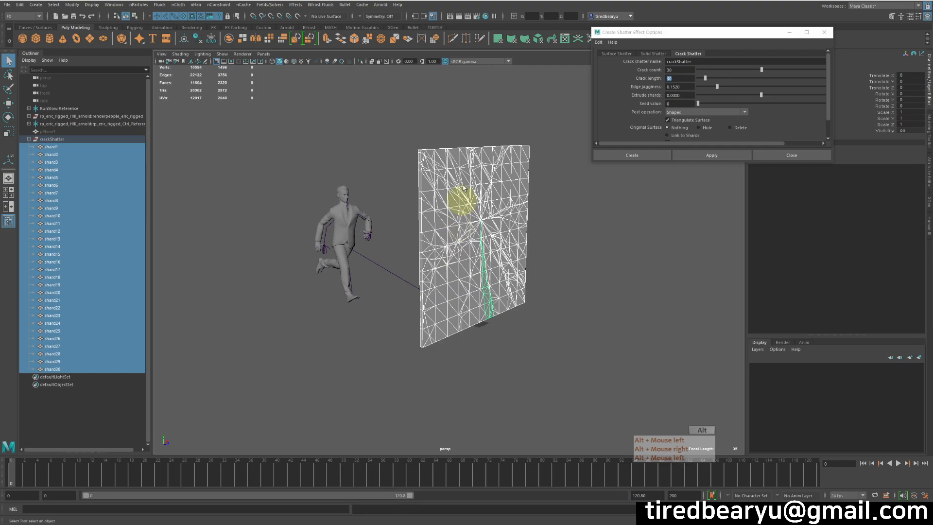
click(345, 5)
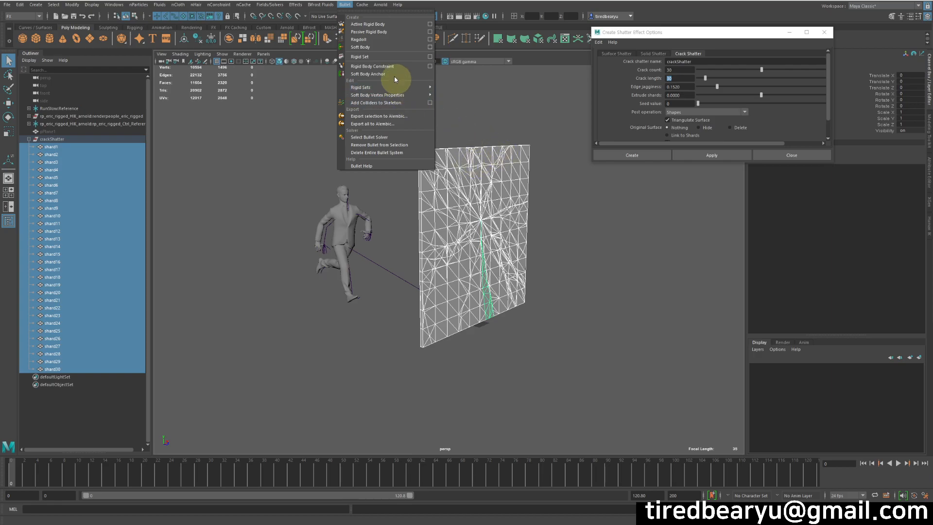
click(374, 56)
alt+drag(459, 135, 593, 281)
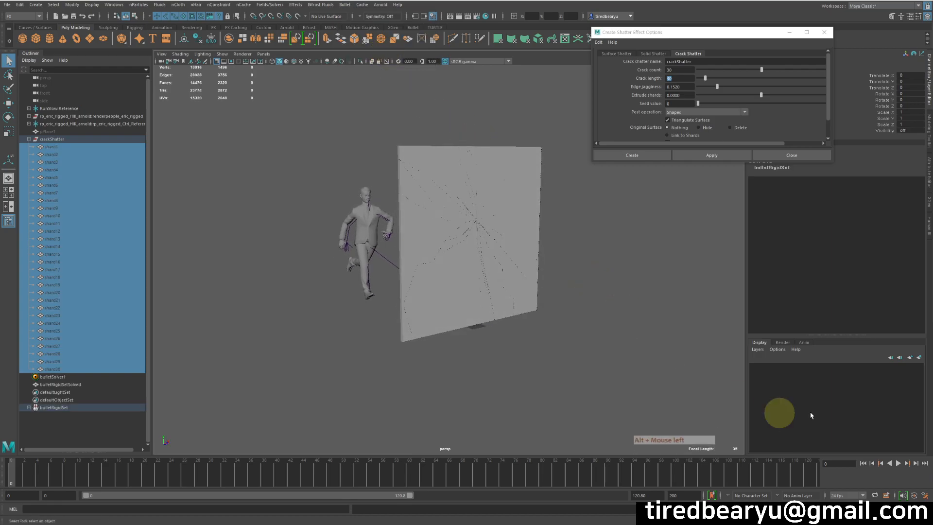
- Play the rigid set simulation to check how the shards behave, and rewind to the start
click(899, 463)
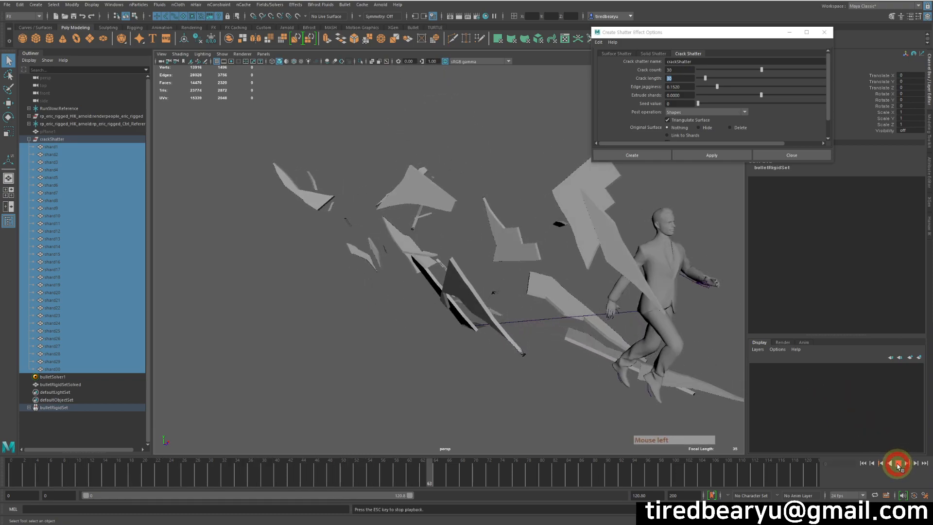
click(898, 463)
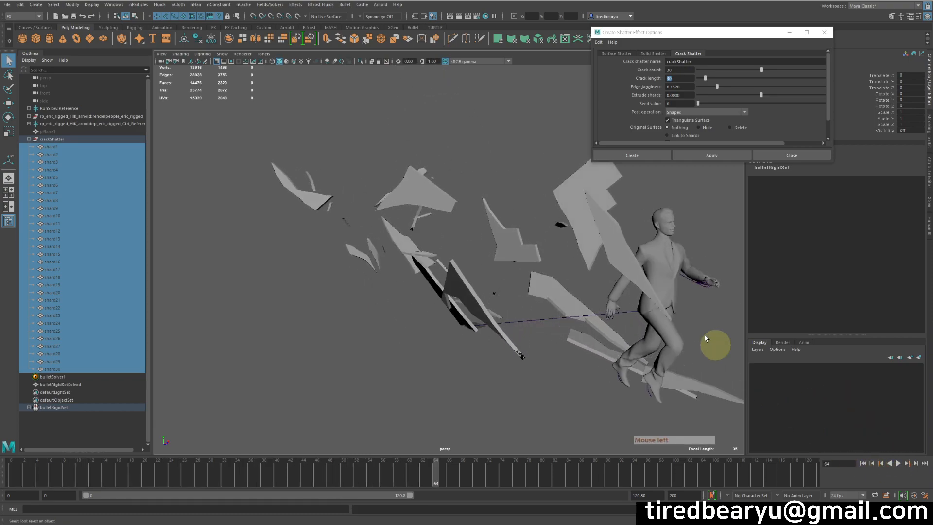
click(864, 463)
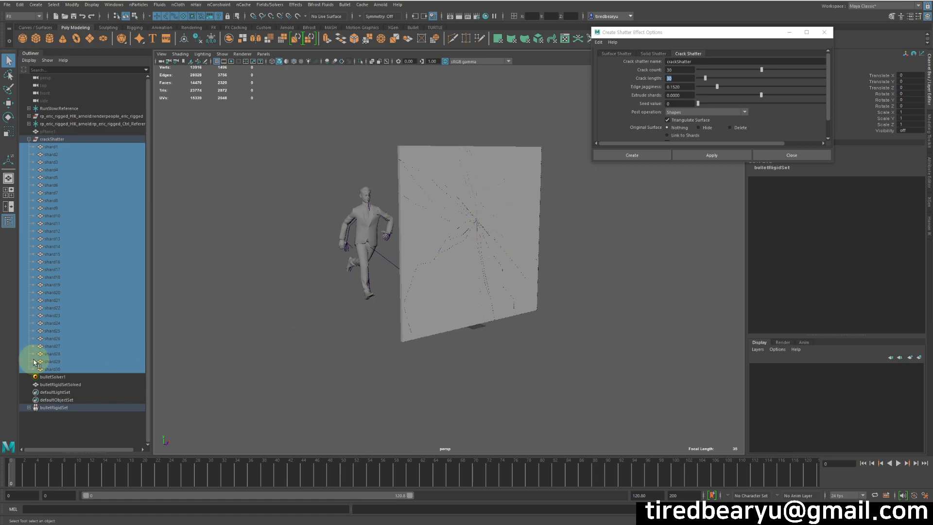
- In the rigid set's initial state, enable Initially Sleeping, and set the collision shape type to hull with a margin of 0.000
click(55, 377)
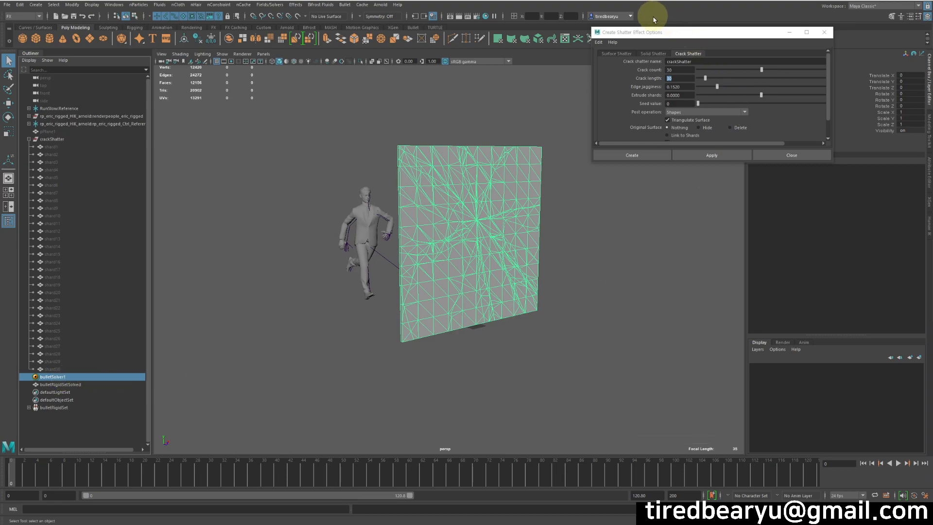
click(824, 32)
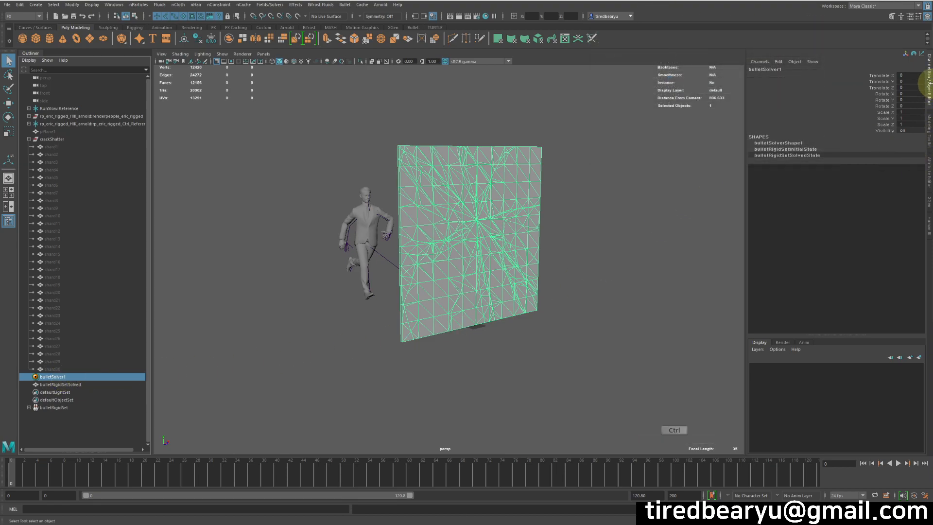
key(ctrl+a)
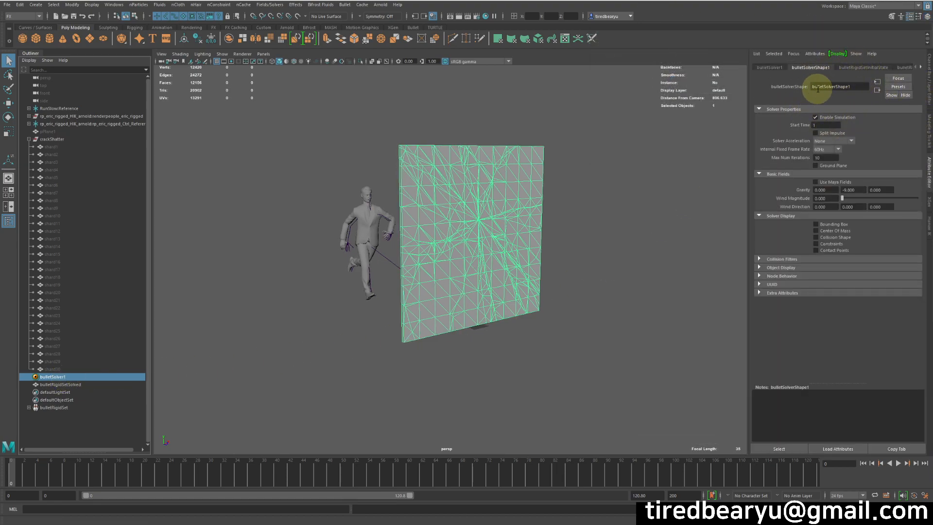
click(864, 67)
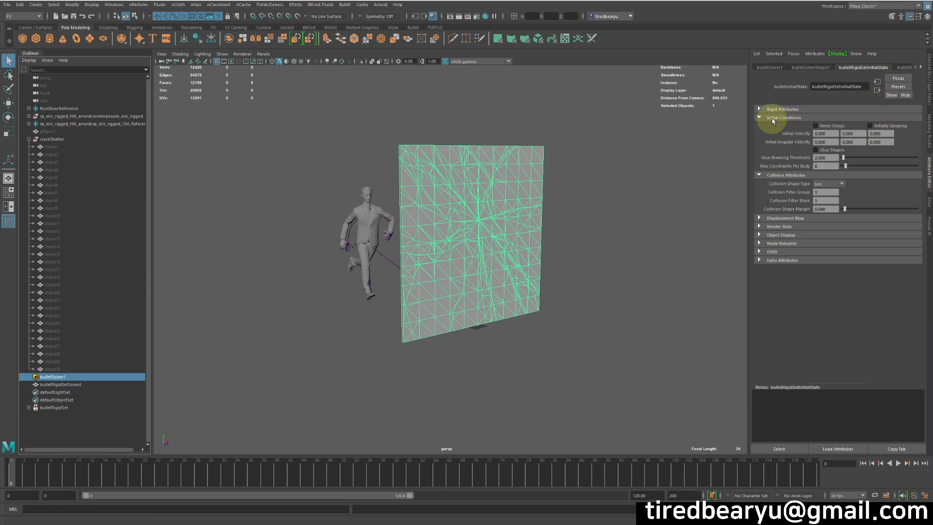
click(773, 118)
click(795, 118)
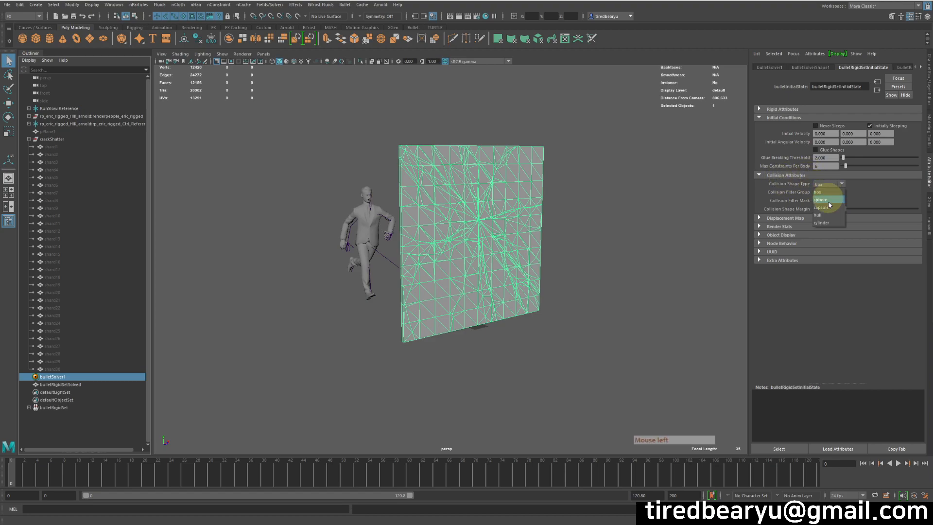
click(830, 216)
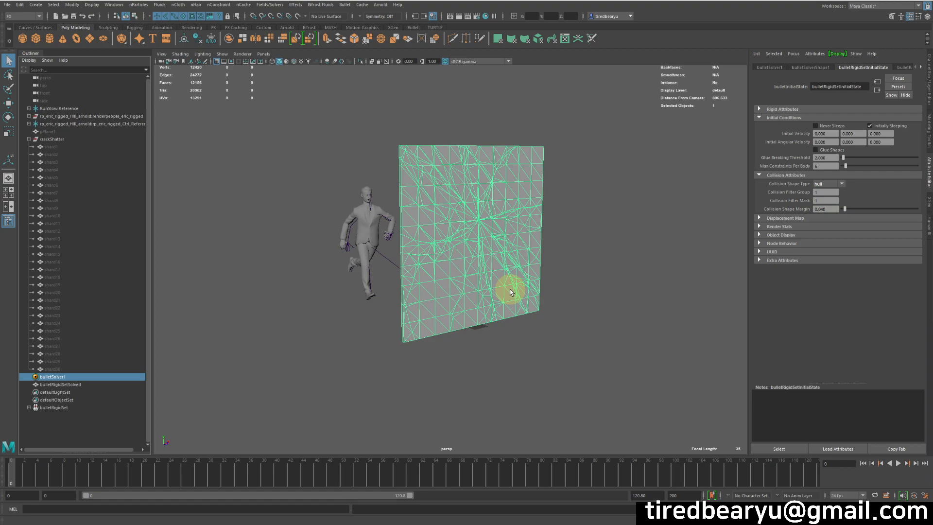
drag(847, 209, 808, 208)
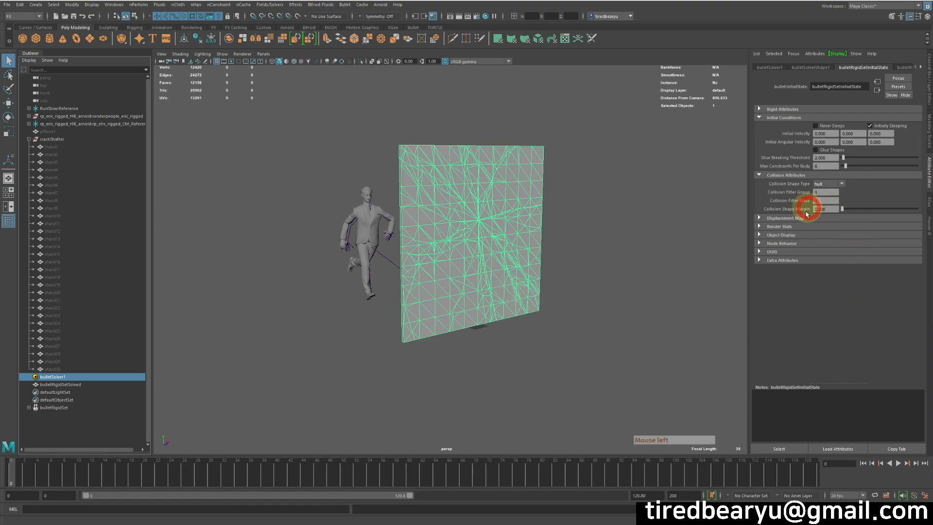
- Play the simulation from the start and check from several angles how the sleeping shards behave as the character passes
click(863, 463)
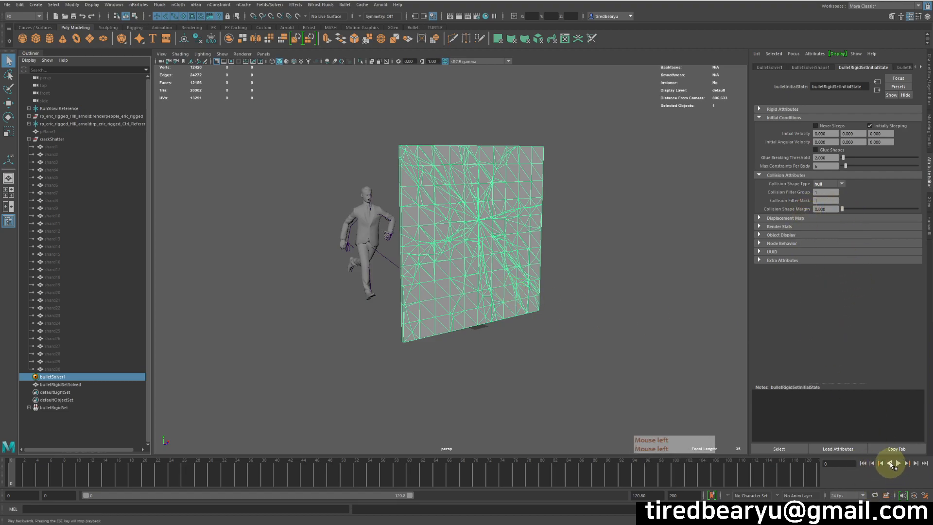
click(898, 464)
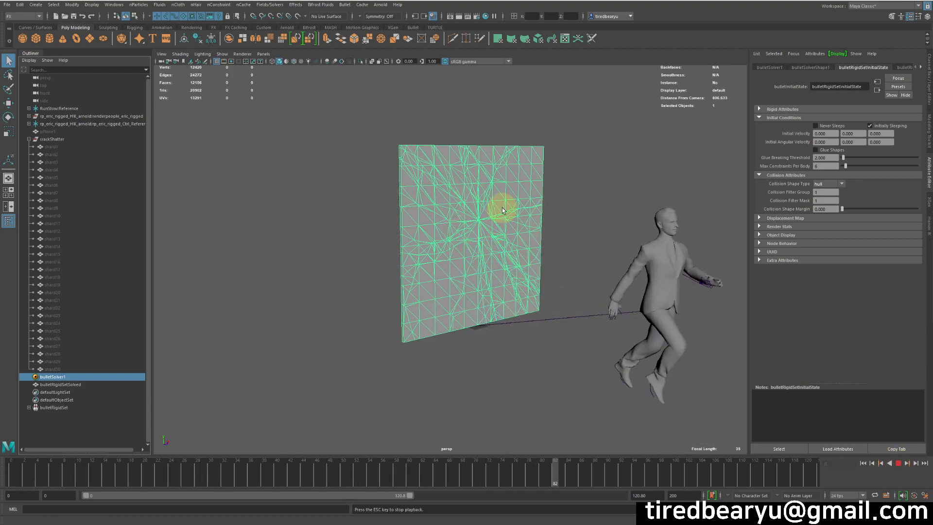
mouse_move(550, 246)
alt+mouse_down()
mouse_move(553, 229)
mouse_move(506, 237)
mouse_move(549, 238)
alt+mouse_up()
alt+drag(615, 274, 654, 262)
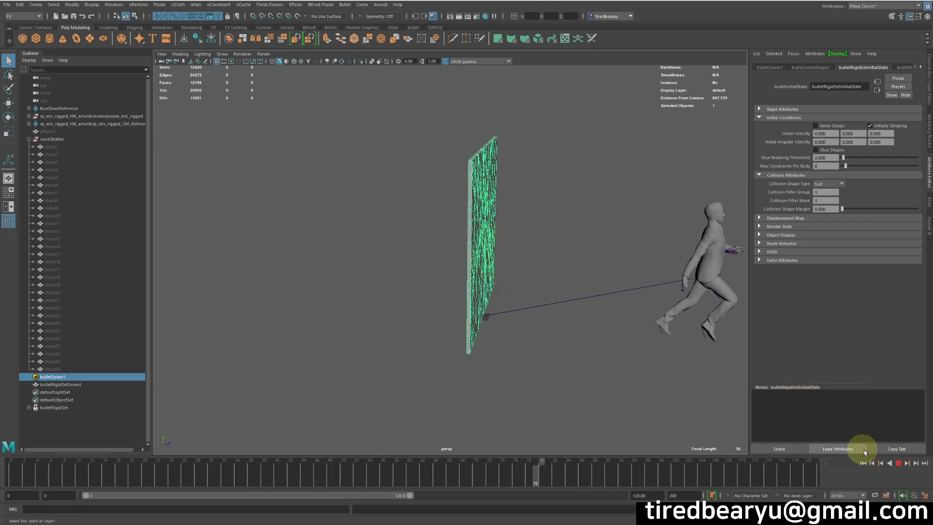
click(899, 463)
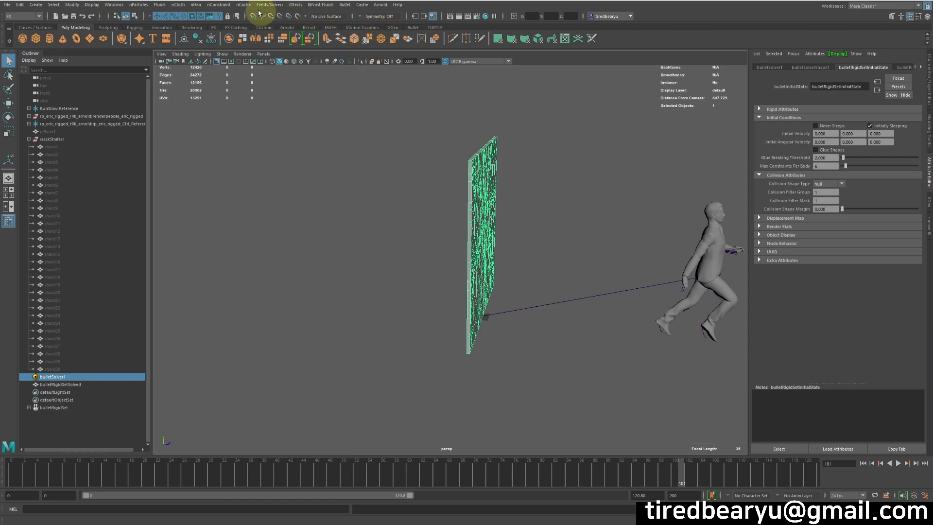
- Create a polygon sphere, enlarge it, and place it in front of the wall at about mid-height on the character's approach side
click(22, 38)
key(w)
drag(514, 319, 436, 313)
key(r)
middle_drag(413, 353, 510, 360)
key(w)
drag(402, 298, 400, 234)
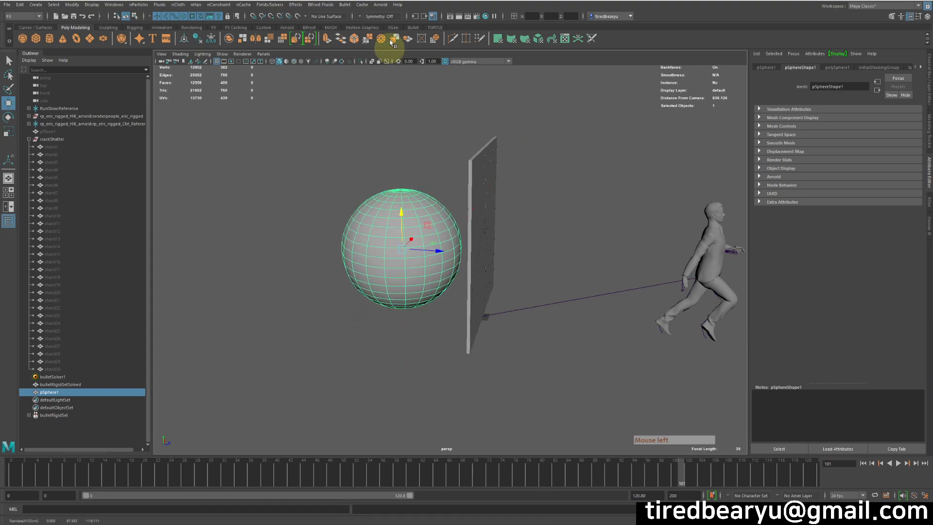
- Make the sphere a Bullet passive rigid body and set its body type to Kinematic RigidBody
click(367, 7)
mouse_move(376, 19)
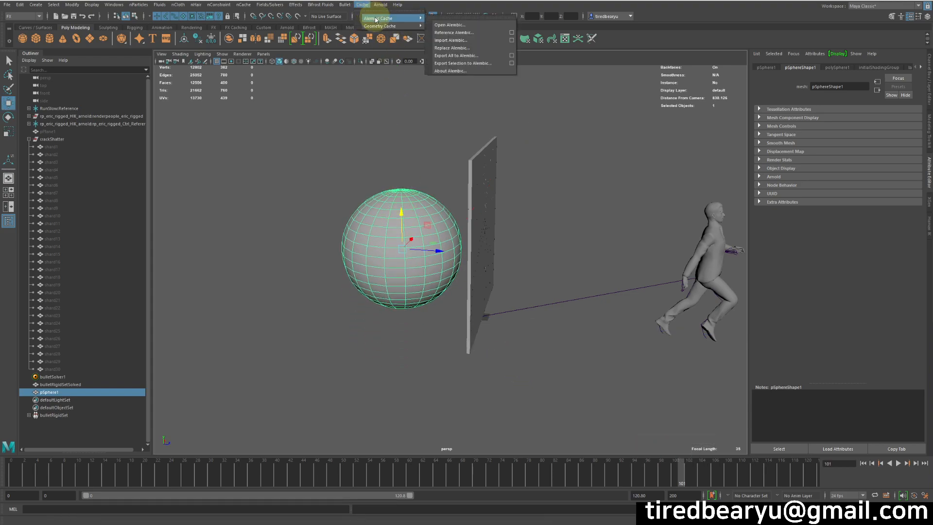
mouse_move(342, 6)
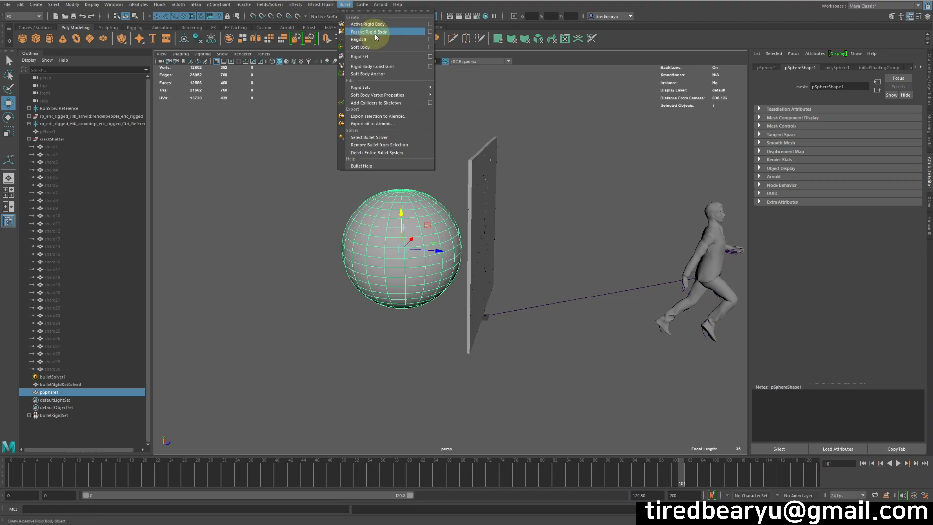
click(352, 25)
alt+drag(546, 229, 588, 302)
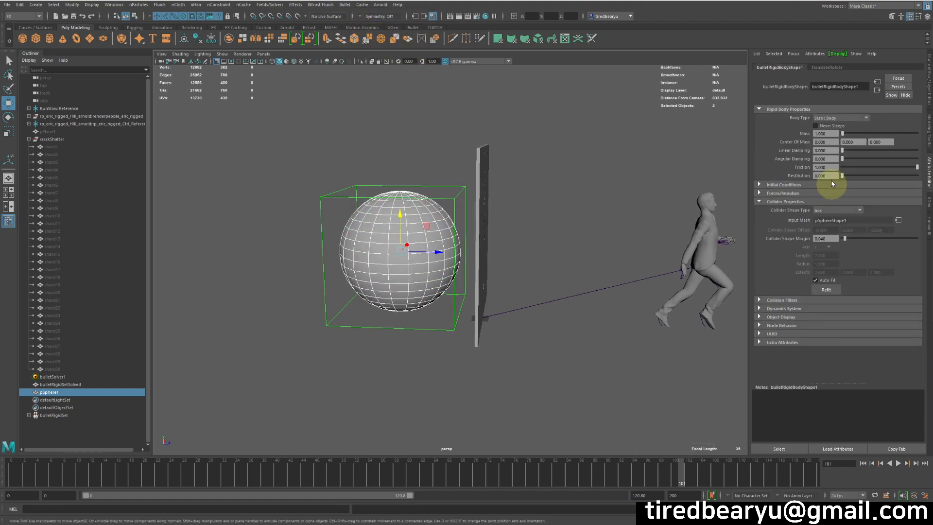
click(826, 118)
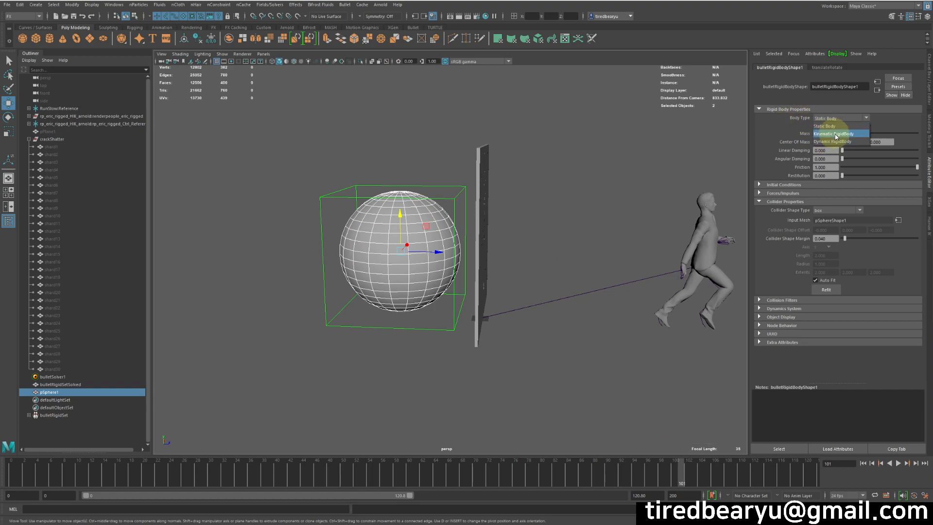
click(837, 134)
- Rewind and play the simulation briefly to check the kinematic sphere against the shard wall
mouse_move(567, 264)
alt+mouse_down()
mouse_move(562, 257)
mouse_move(565, 273)
alt+mouse_up()
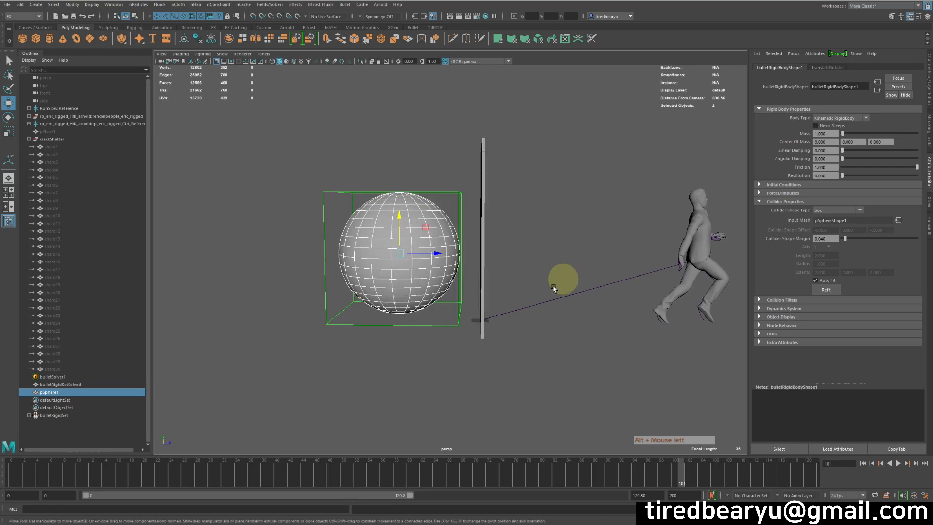
mouse_move(444, 246)
alt+mouse_down()
mouse_move(471, 253)
mouse_move(444, 260)
alt+mouse_up()
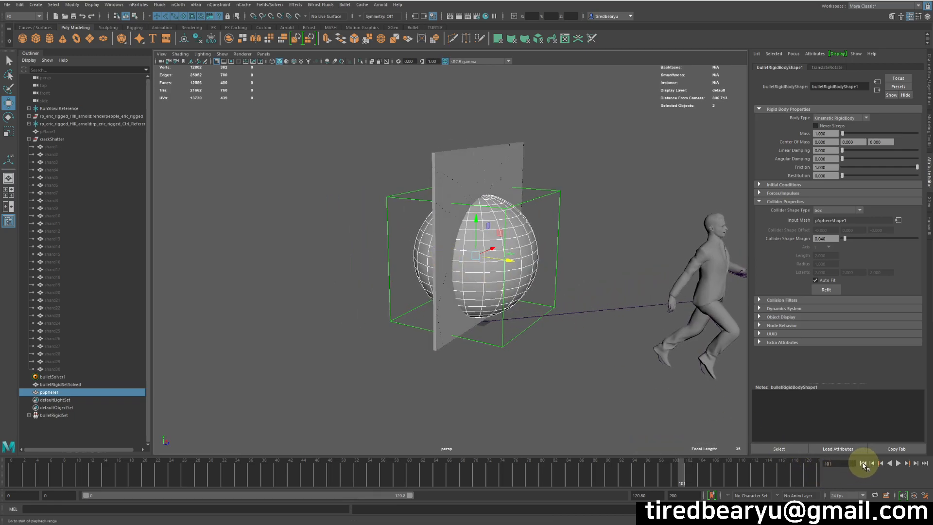
click(863, 463)
click(899, 464)
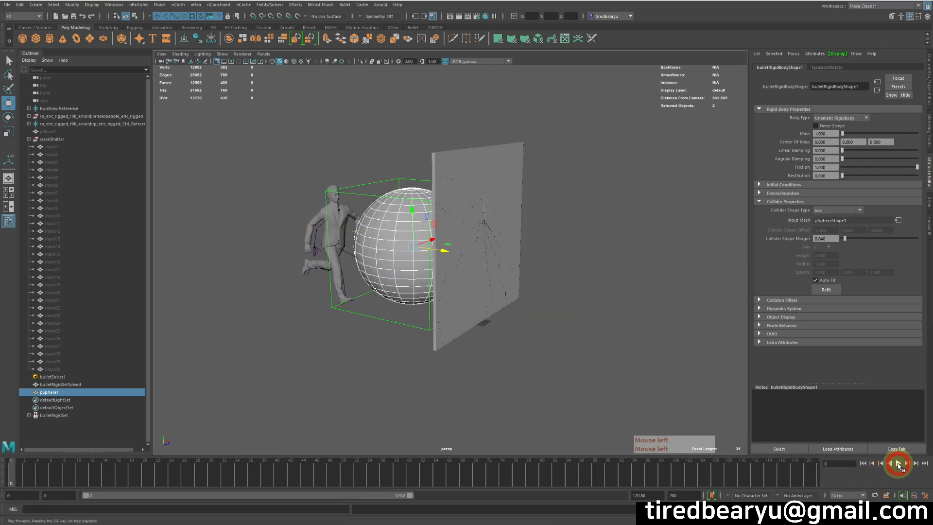
alt+drag(456, 336, 428, 349)
key(Escape)
- Keyframe the sphere in front of the wall at the start and pushed through the wall at frame 31
mouse_move(18, 480)
mouse_down()
mouse_move(2, 480)
mouse_move(16, 478)
mouse_up()
key(s)
drag(410, 239, 498, 254)
click(217, 471)
key(q)
- Play the simulation with the animated sphere from the start, and select the sphere again after rewinding
click(863, 463)
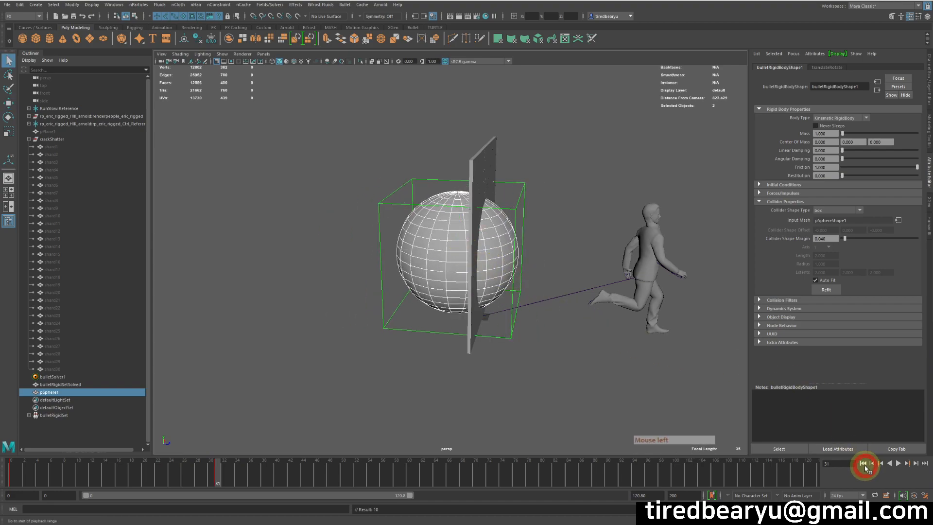
click(899, 463)
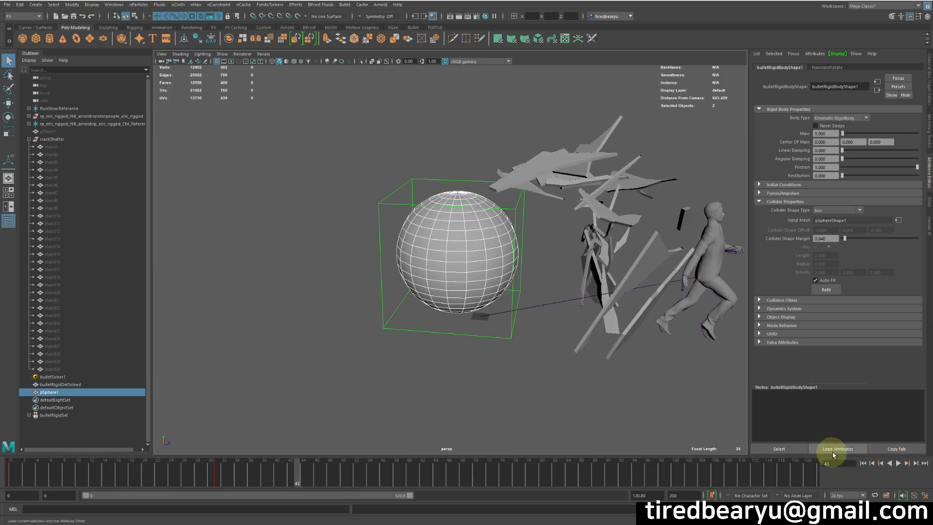
click(863, 464)
click(402, 222)
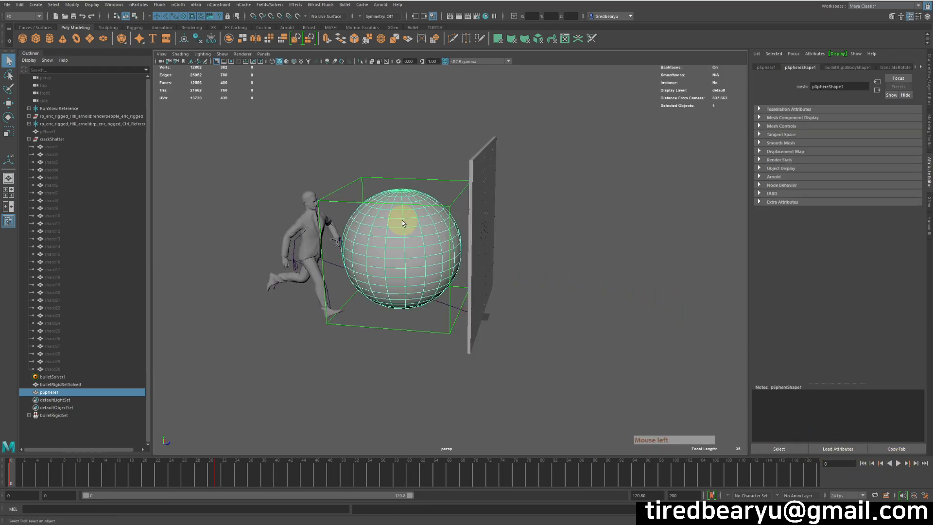
- Delete the test sphere and switch the viewport to wireframe display around the running character
key(Delete)
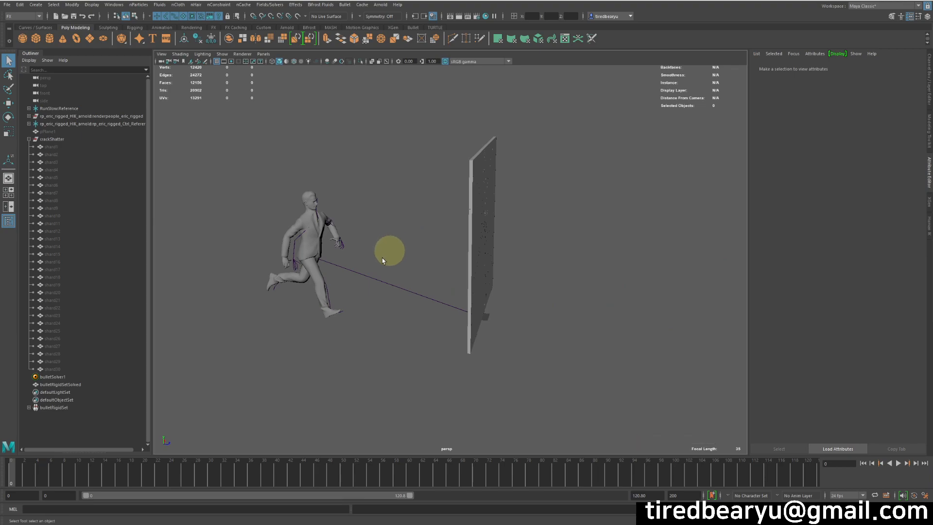
alt+right_drag(389, 250, 334, 273)
alt+middle_drag(334, 273, 473, 263)
key(4)
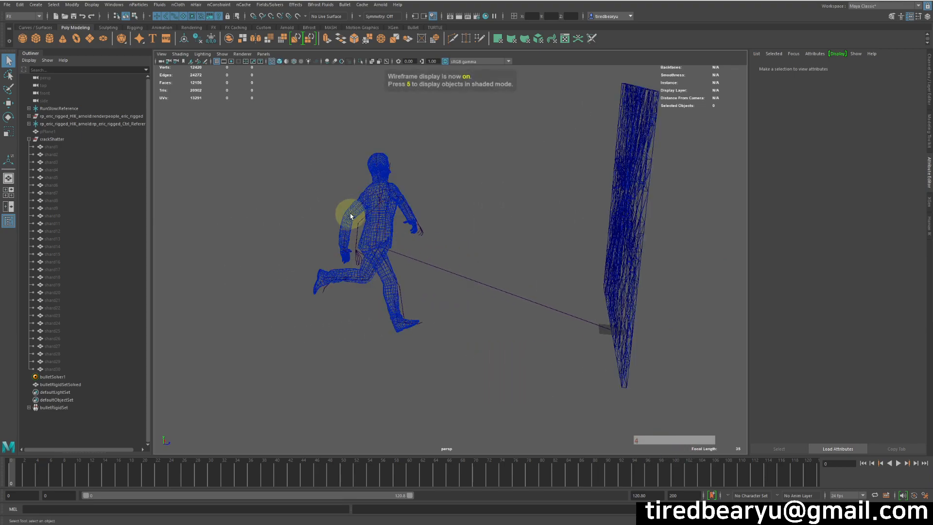
- Expand the character rig down to the hip joint under its root and add Bullet colliders to that skeleton
click(47, 125)
click(29, 124)
click(32, 125)
click(29, 117)
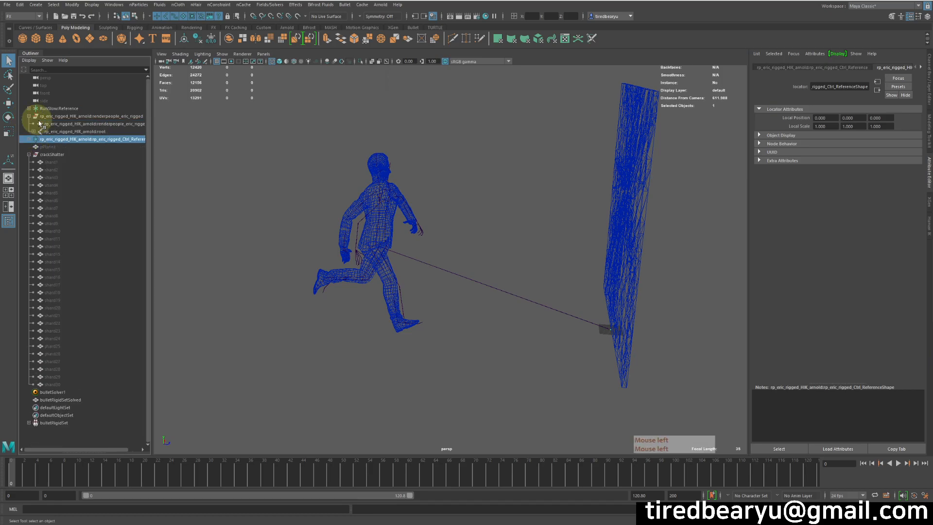
click(62, 131)
alt+drag(548, 267, 416, 243)
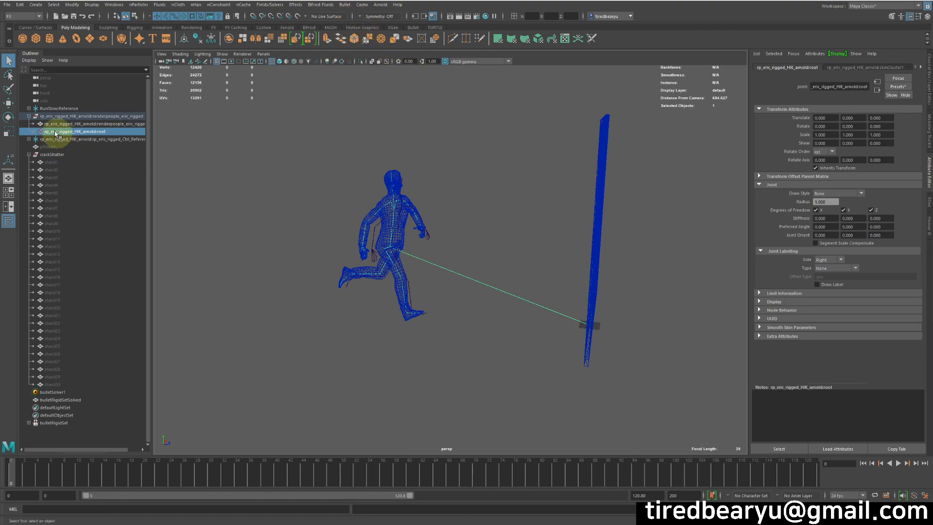
click(33, 131)
click(62, 139)
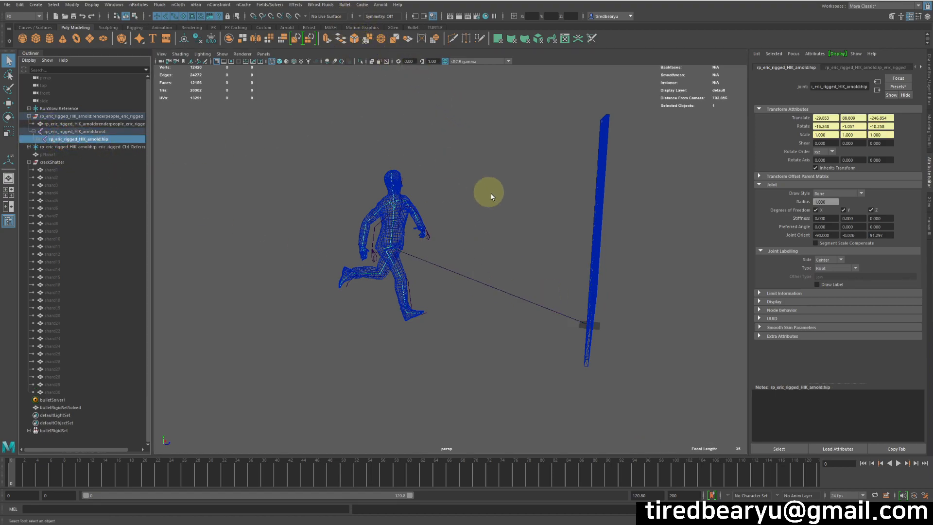
alt+drag(491, 196, 417, 38)
click(345, 4)
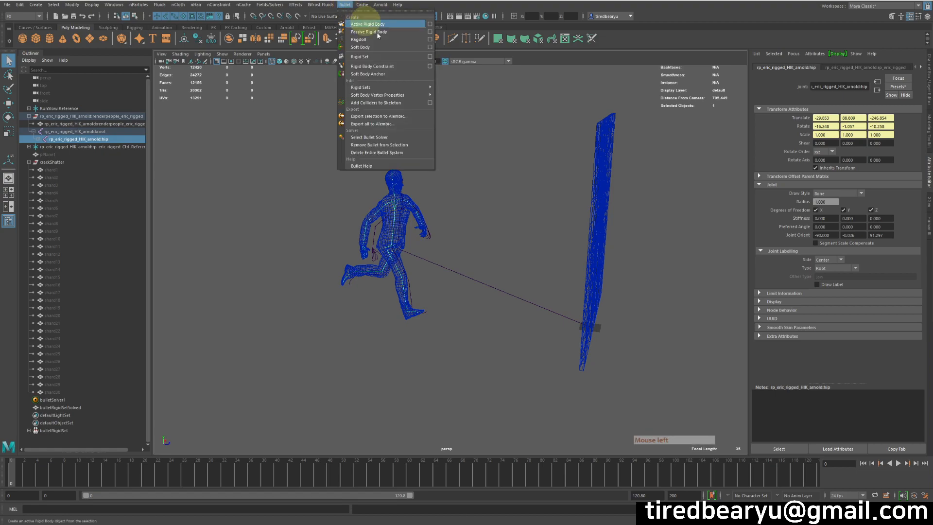
click(386, 104)
- Examine the colliders along the character's torso, arms and legs from several angles in wireframe
alt+drag(383, 102, 383, 254)
alt+right_drag(383, 255, 548, 209)
alt+drag(548, 209, 462, 235)
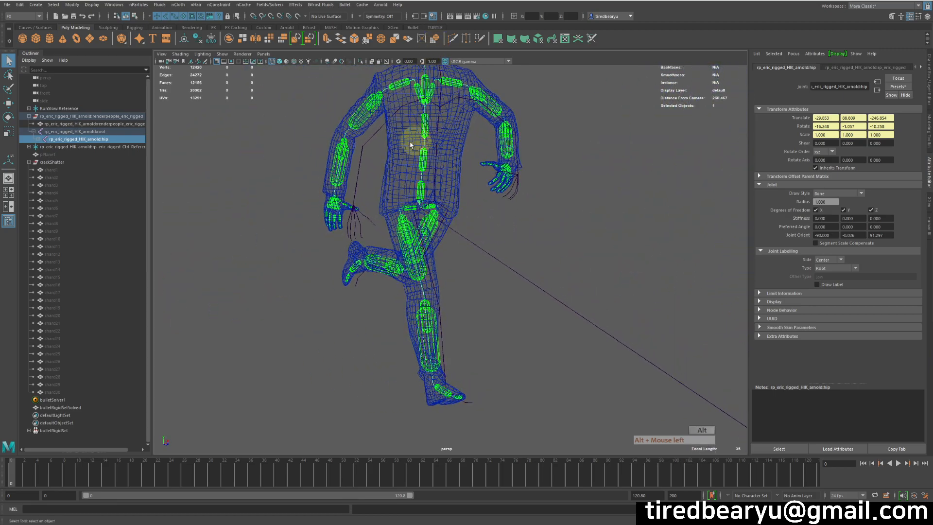
alt+drag(421, 237, 531, 258)
alt+right_drag(531, 258, 316, 233)
alt+drag(316, 233, 452, 239)
alt+right_drag(452, 239, 357, 234)
alt+middle_drag(515, 247, 481, 253)
alt+drag(481, 252, 439, 255)
- Return to shaded display and play the simulation, watching the character run through the shard wall from the side and front
key(5)
alt+drag(496, 305, 629, 308)
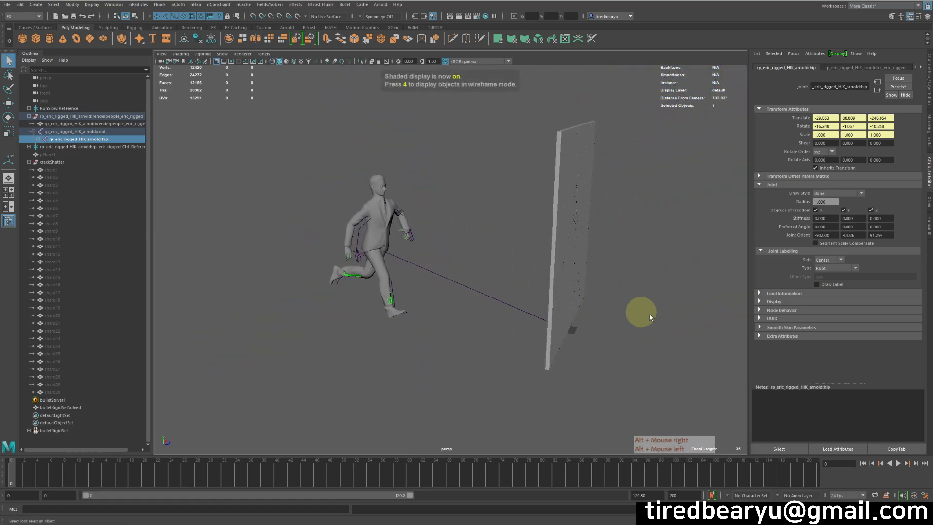
click(899, 463)
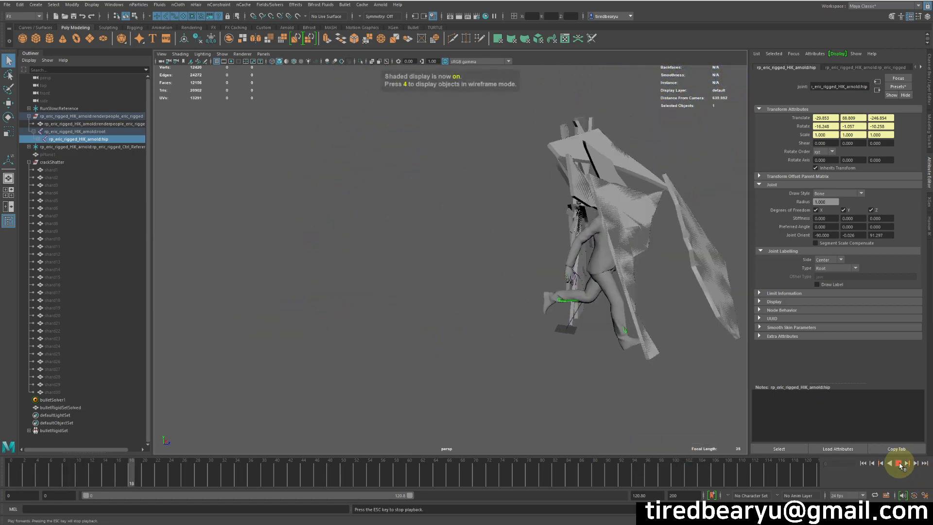
alt+middle_drag(552, 301, 407, 279)
alt+right_drag(408, 278, 378, 265)
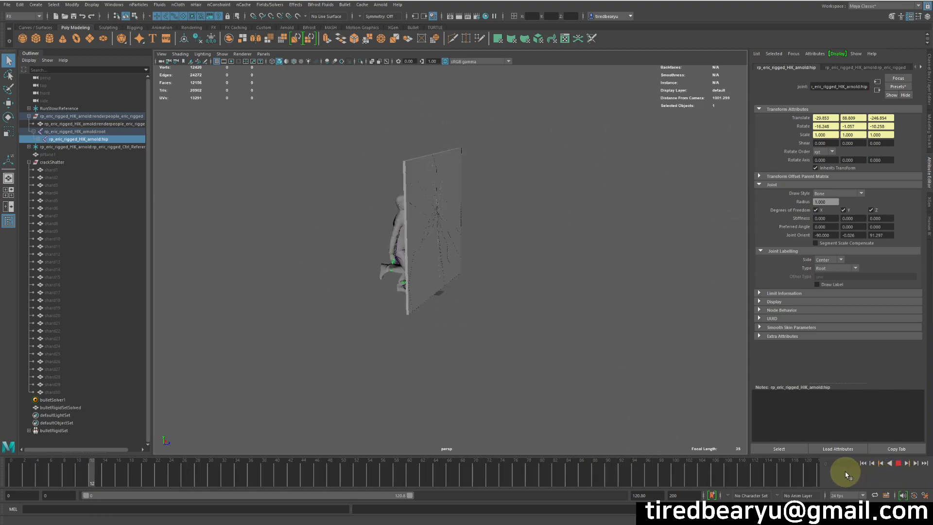
alt+drag(562, 278, 506, 286)
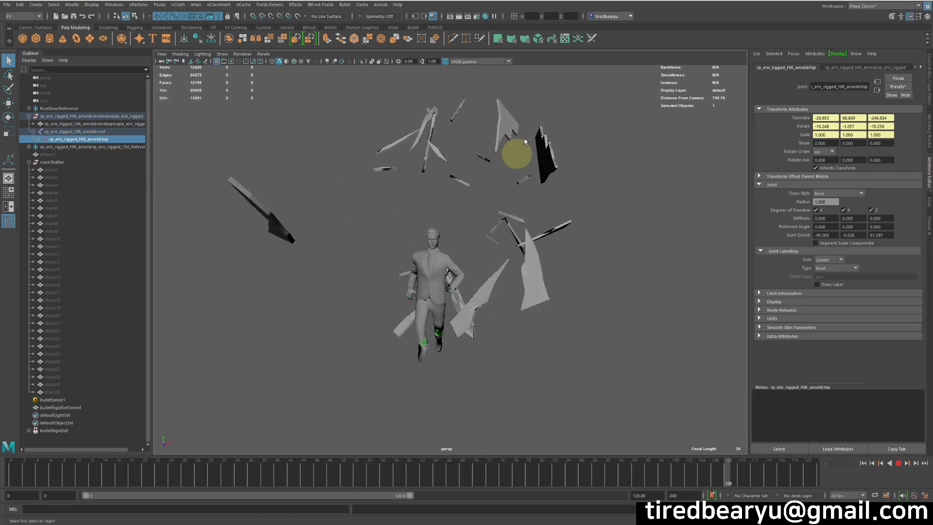